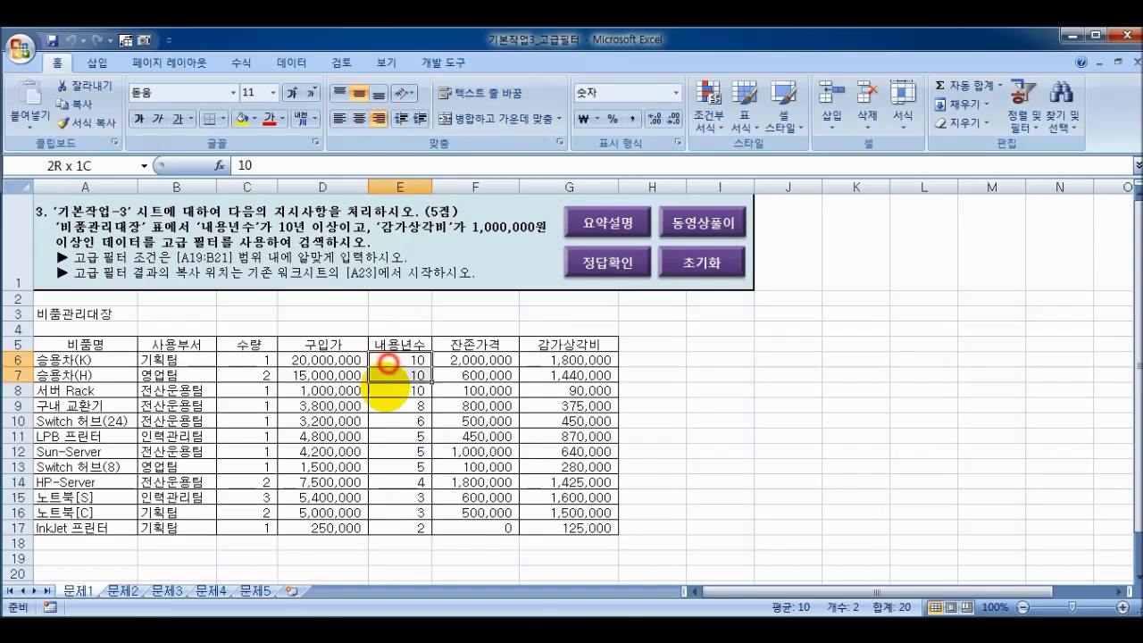
Highlight records A6:G8 for the 내용년수 condition and rows 7, 14, 15 and 16 for the 감가상각비 condition.
drag(54, 360, 536, 393)
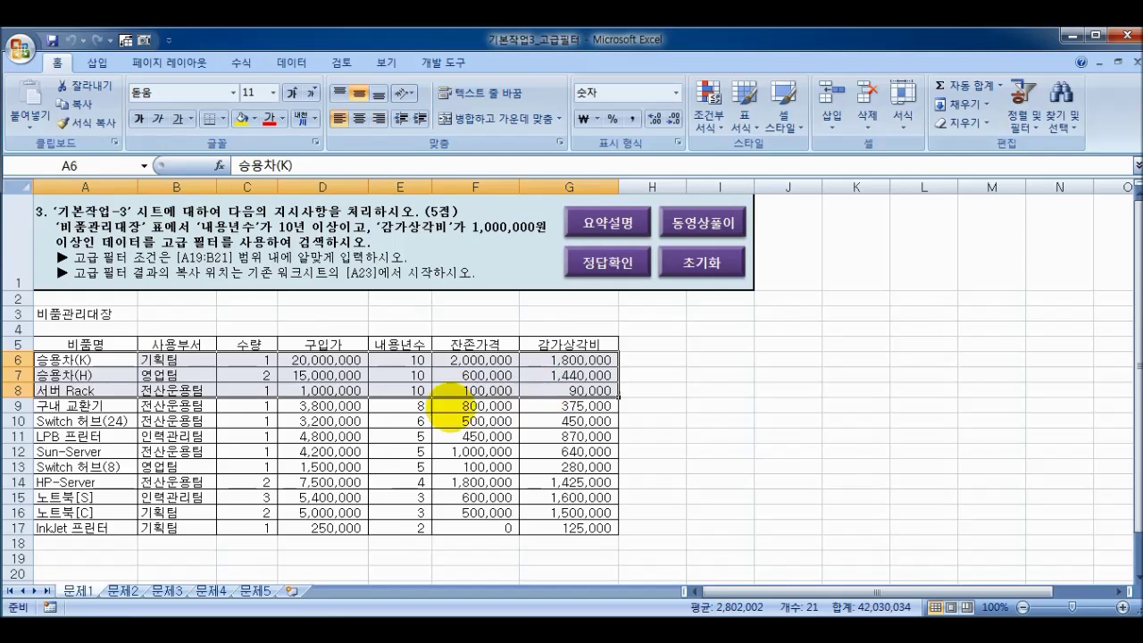
click(267, 361)
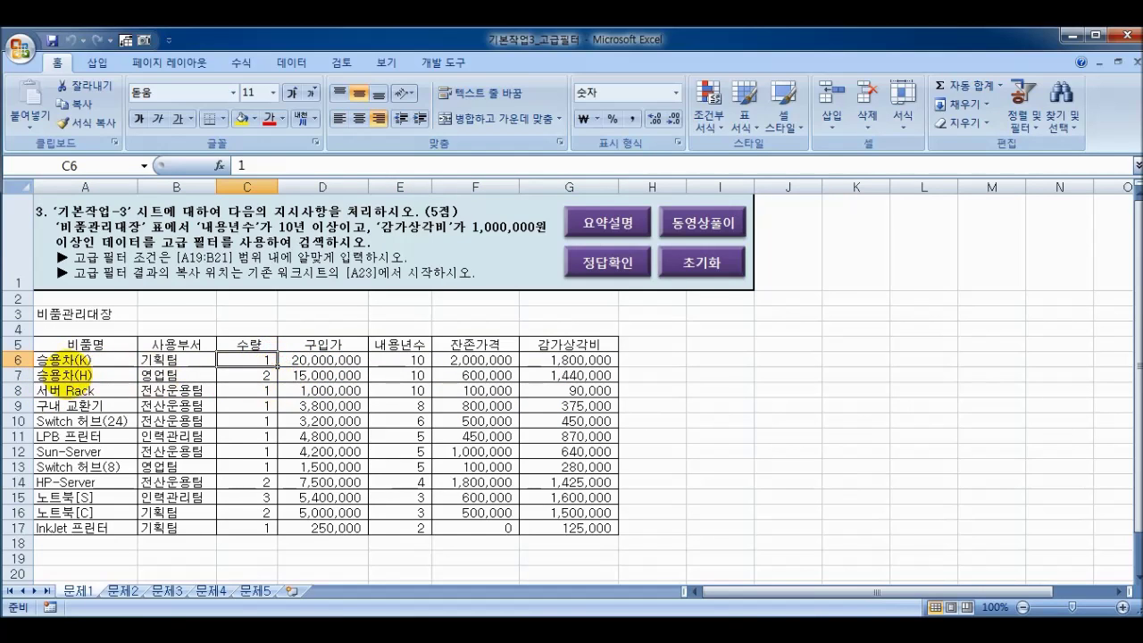
click(18, 375)
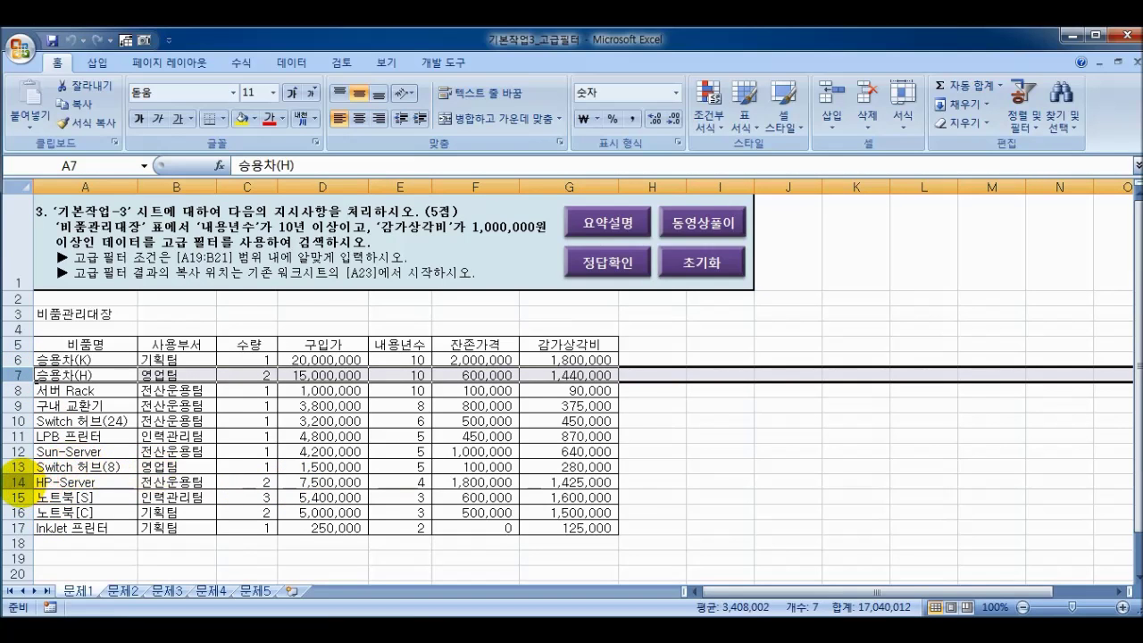
ctrl+click(18, 482)
ctrl+click(18, 497)
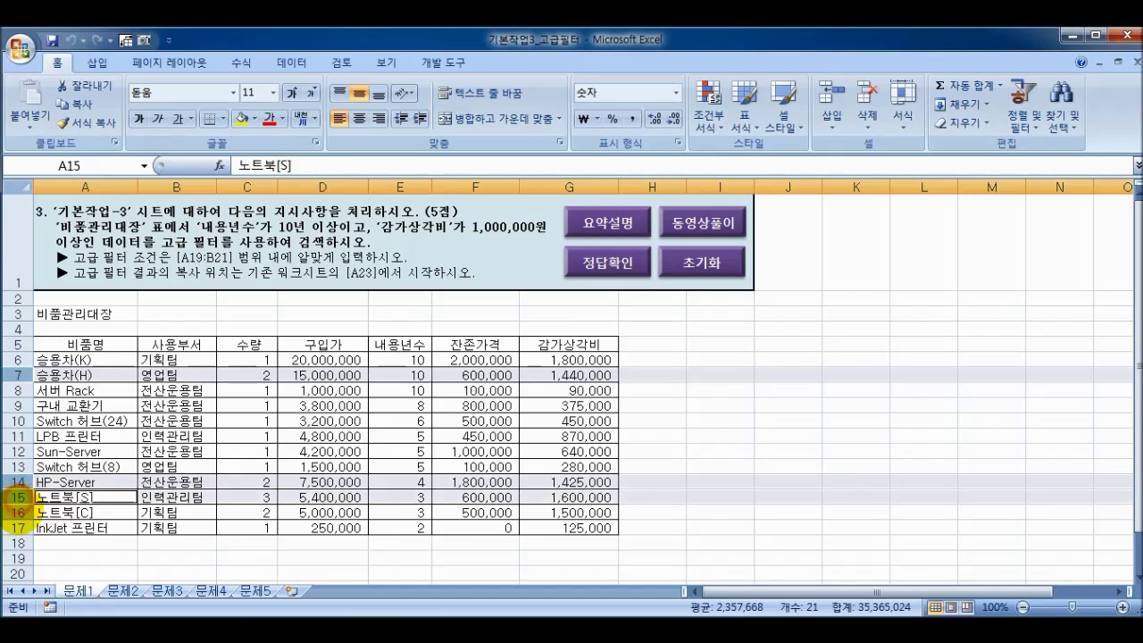
ctrl+click(18, 512)
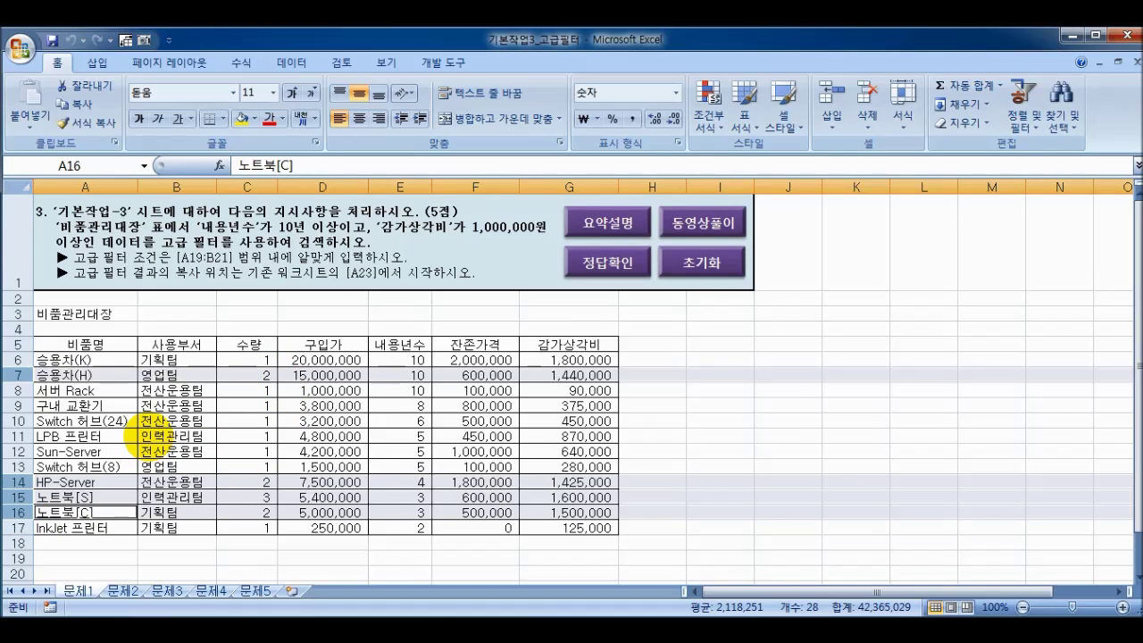
Review the field names in row 5 and highlight the whole 비품관리대장 table, A5:G17.
click(94, 343)
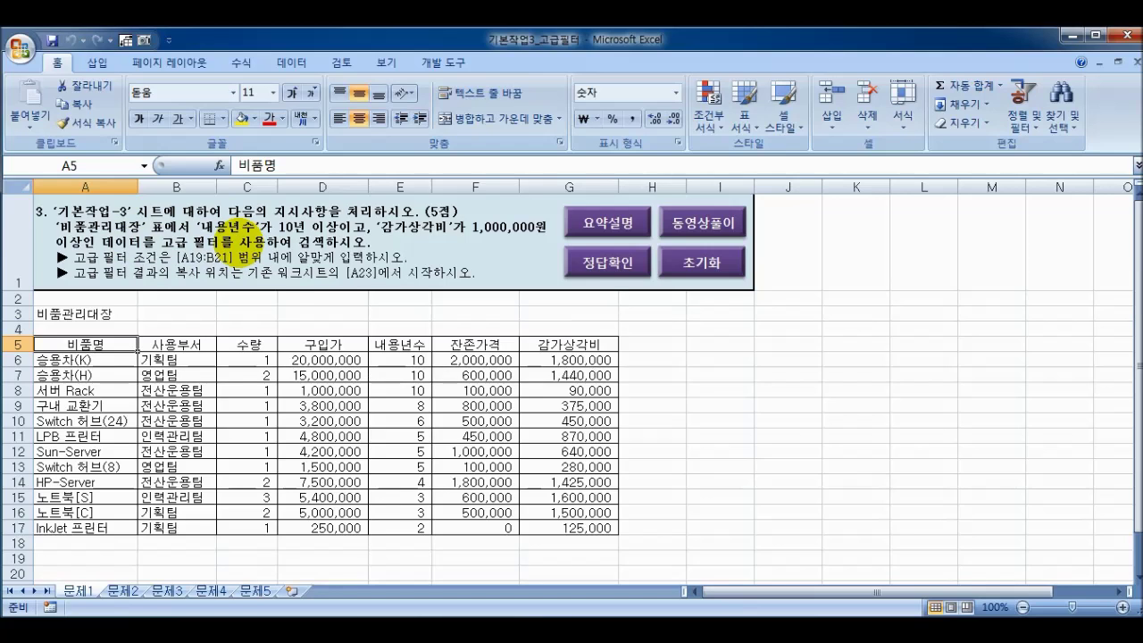
click(167, 343)
click(322, 344)
click(400, 344)
click(478, 344)
click(569, 339)
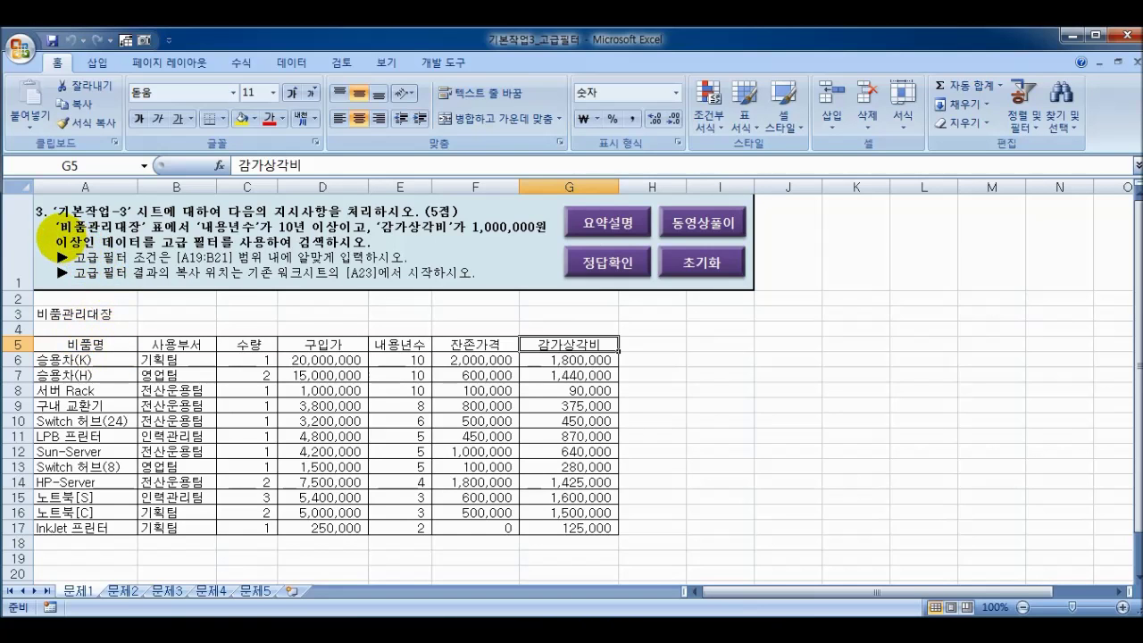
drag(53, 344, 547, 527)
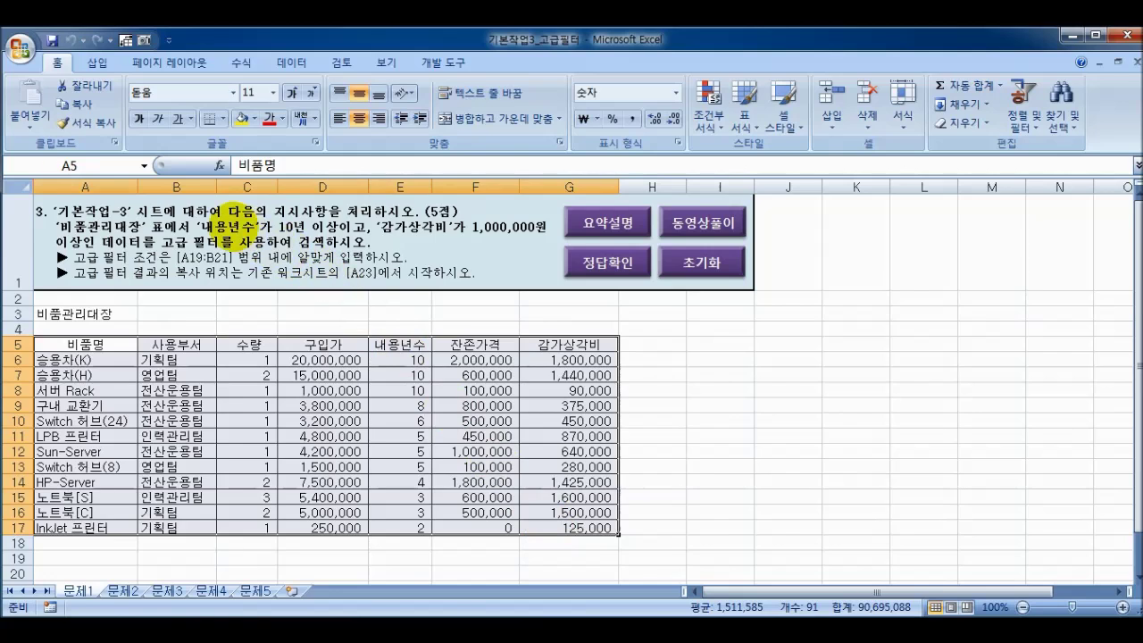
Examine the 내용년수 and 감가상각비 headings in E5 and G5 that the filter conditions refer to.
click(395, 347)
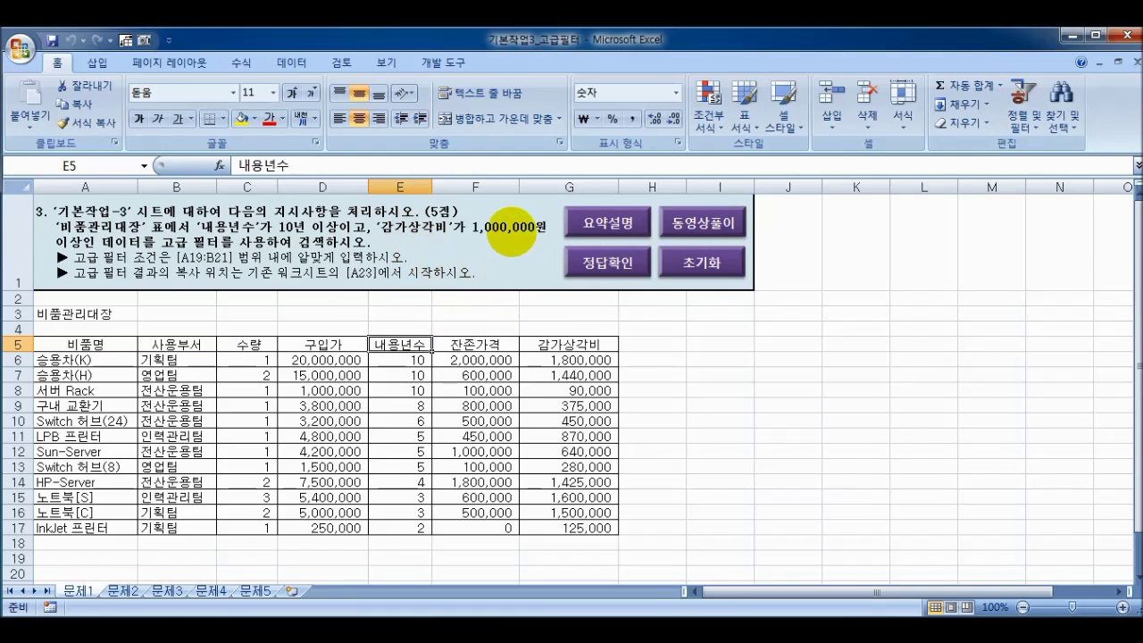
click(565, 343)
click(549, 361)
click(543, 345)
click(424, 346)
click(546, 346)
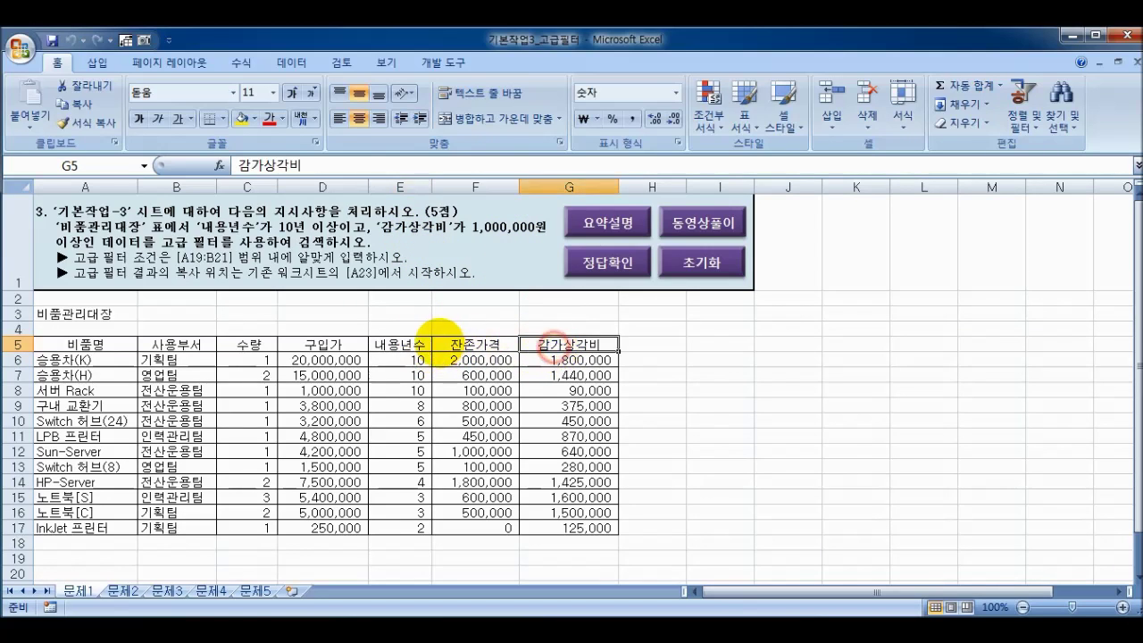
click(415, 348)
click(540, 344)
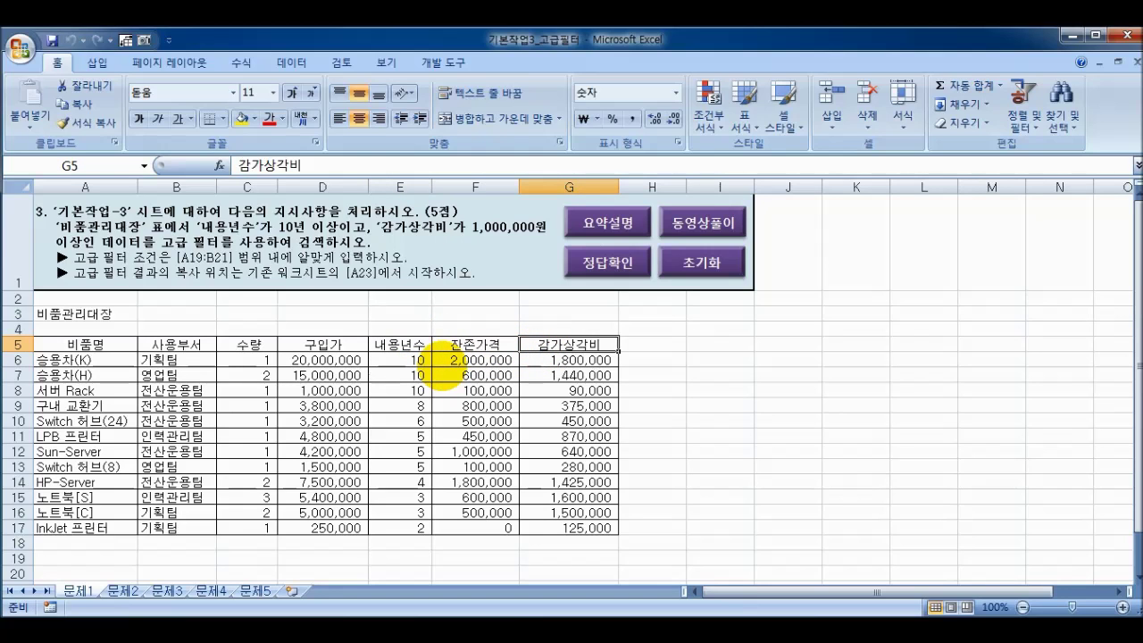
click(416, 349)
click(589, 344)
Copy the 내용년수 heading to cell A19 and the 감가상각비 heading to cell B19.
click(410, 345)
key(ctrl+c)
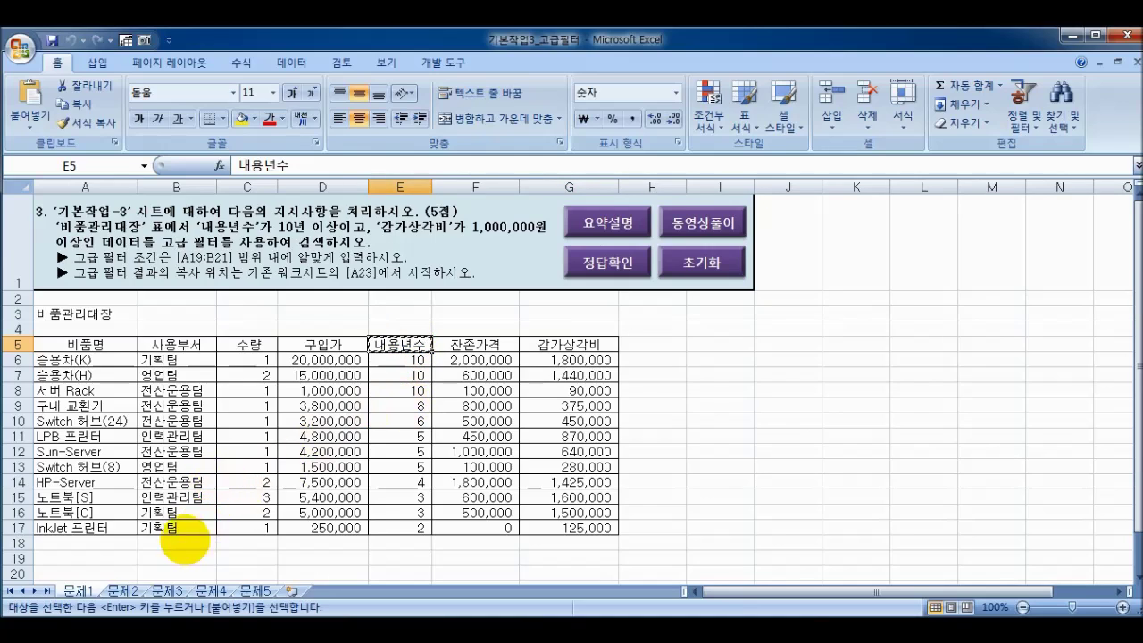
click(90, 557)
key(ctrl+v)
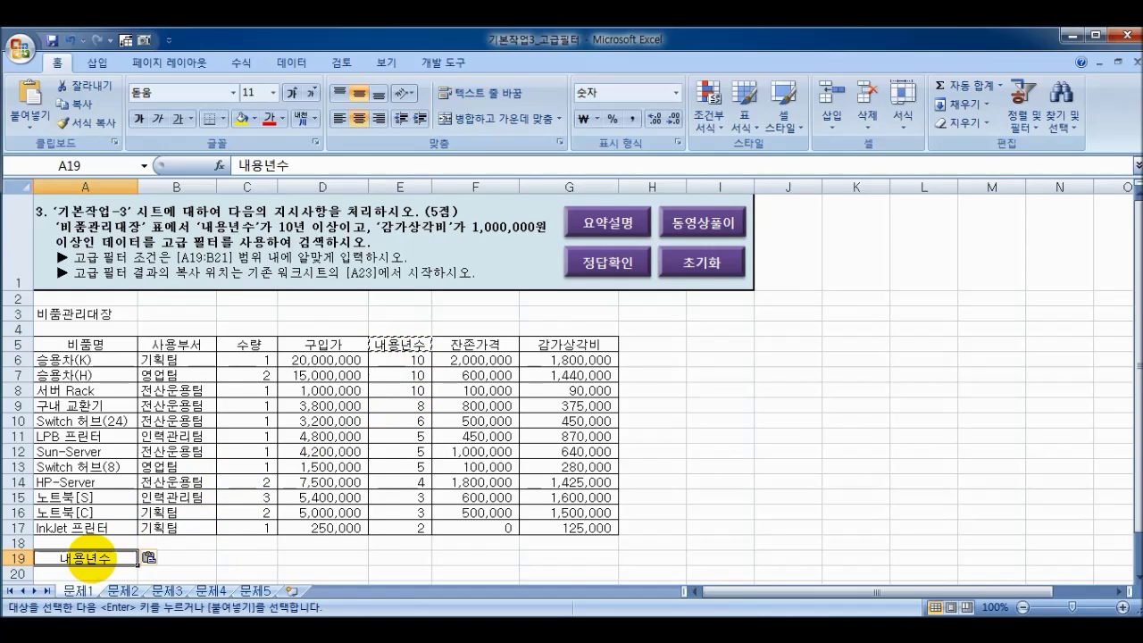
click(584, 343)
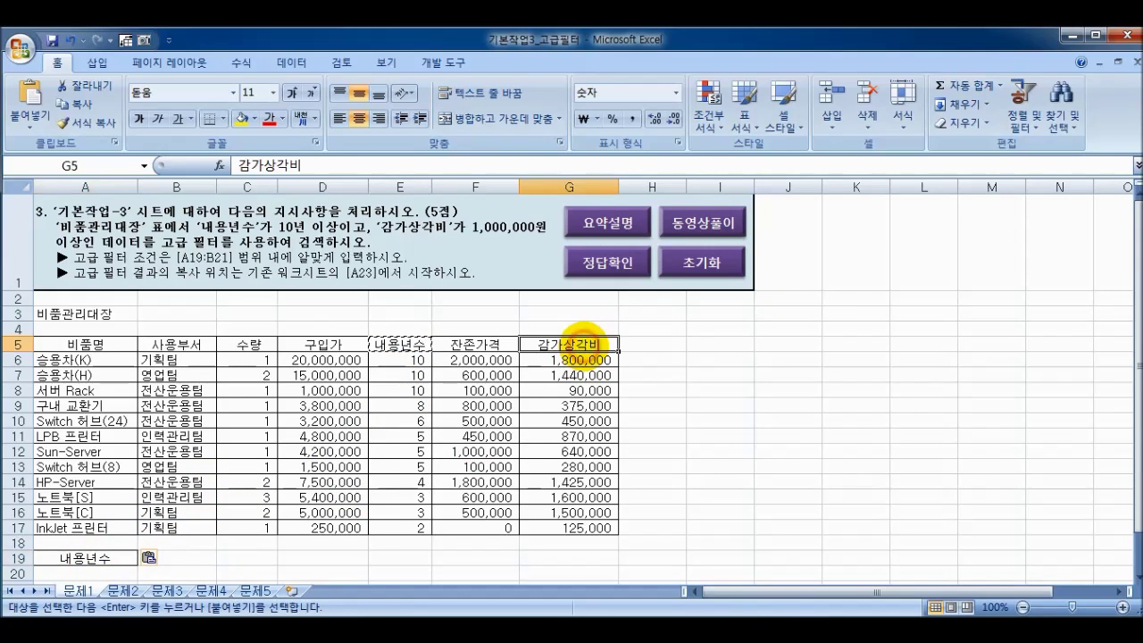
key(ctrl+c)
click(170, 557)
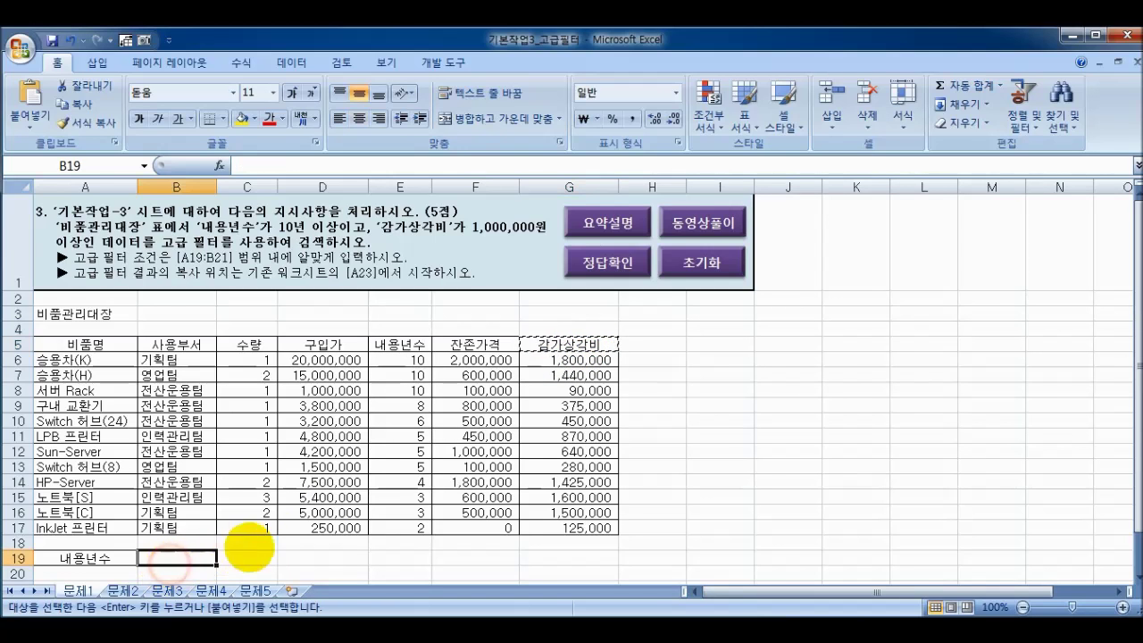
key(ctrl+v)
click(101, 558)
click(185, 556)
click(90, 558)
click(176, 558)
click(99, 558)
click(188, 558)
click(79, 558)
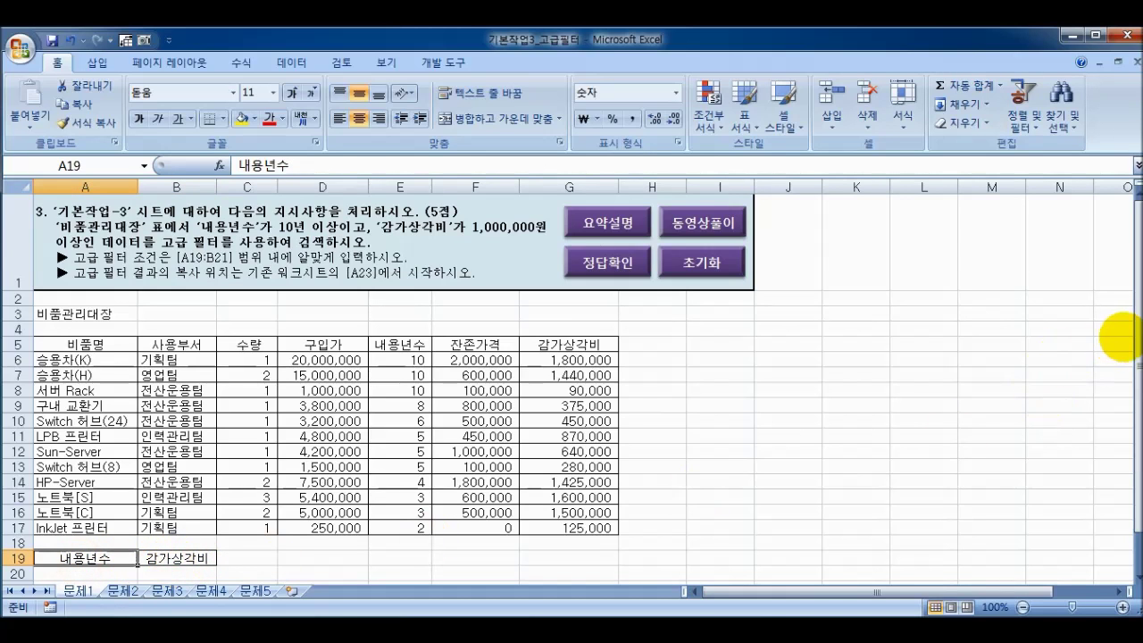
Enter the condition >=10 under the 내용년수 criteria heading in cell A20.
scroll(1121, 375, down, 1)
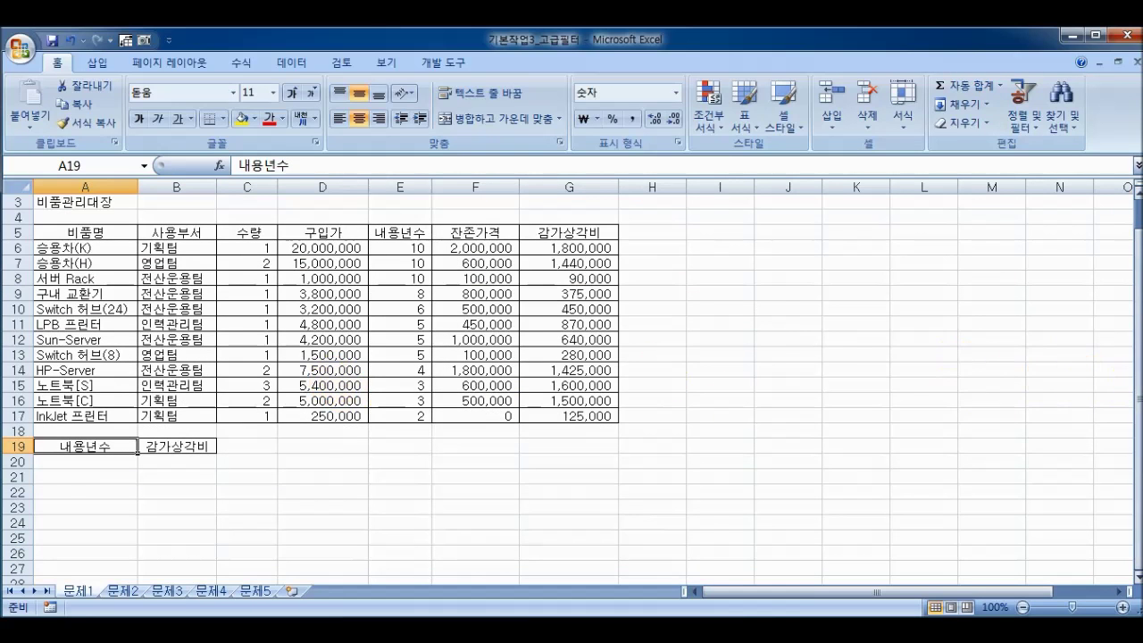
scroll(1098, 366, up, 1)
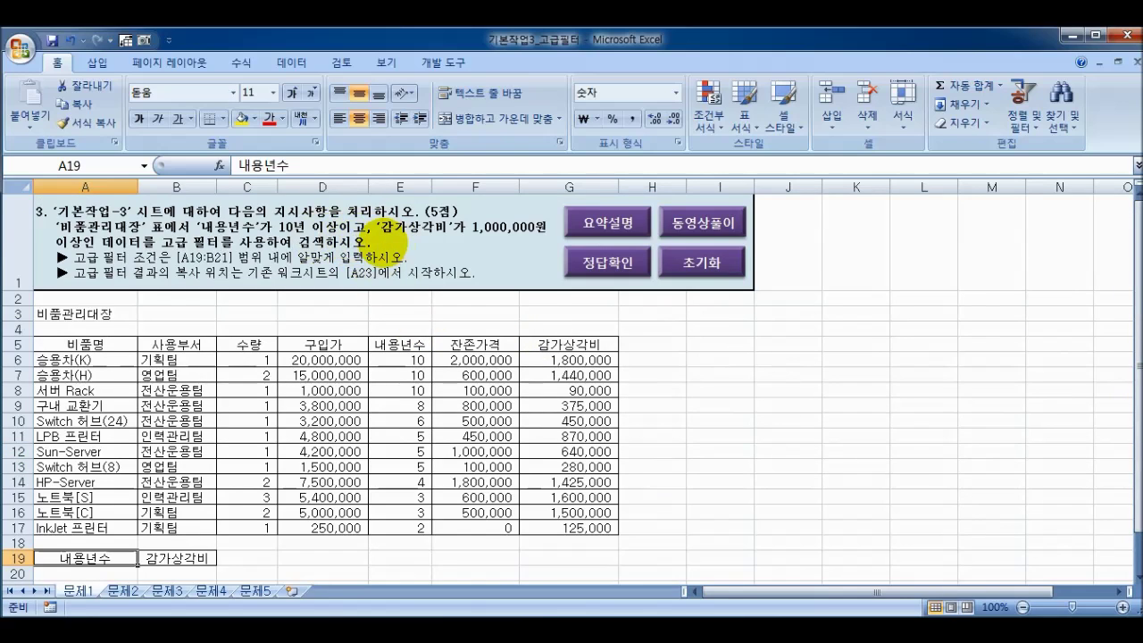
scroll(1116, 357, down, 1)
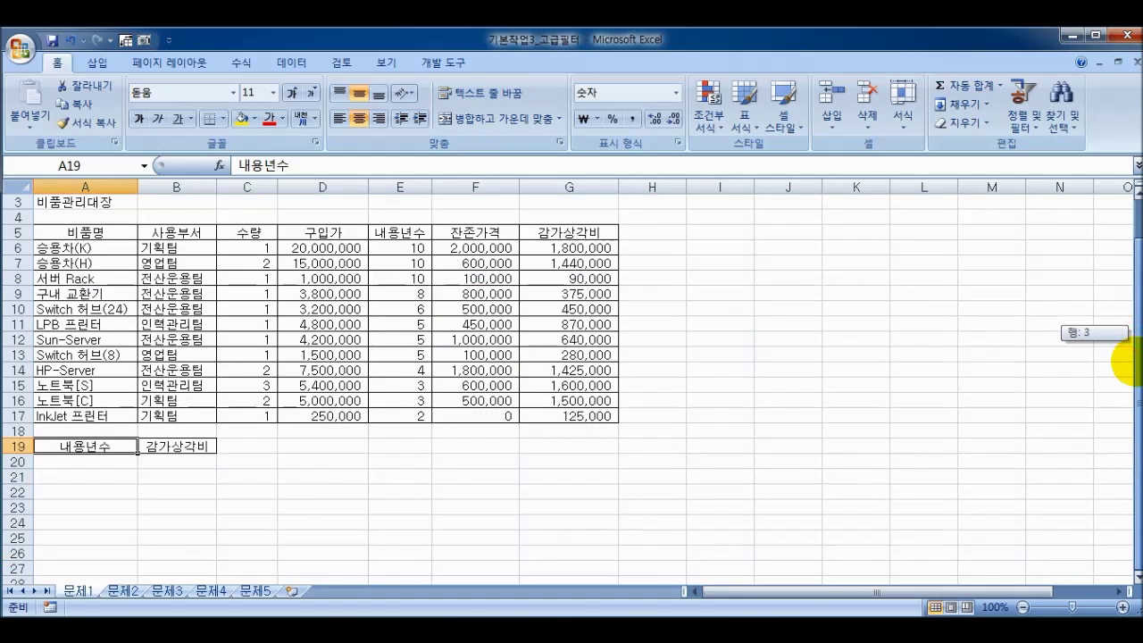
click(72, 460)
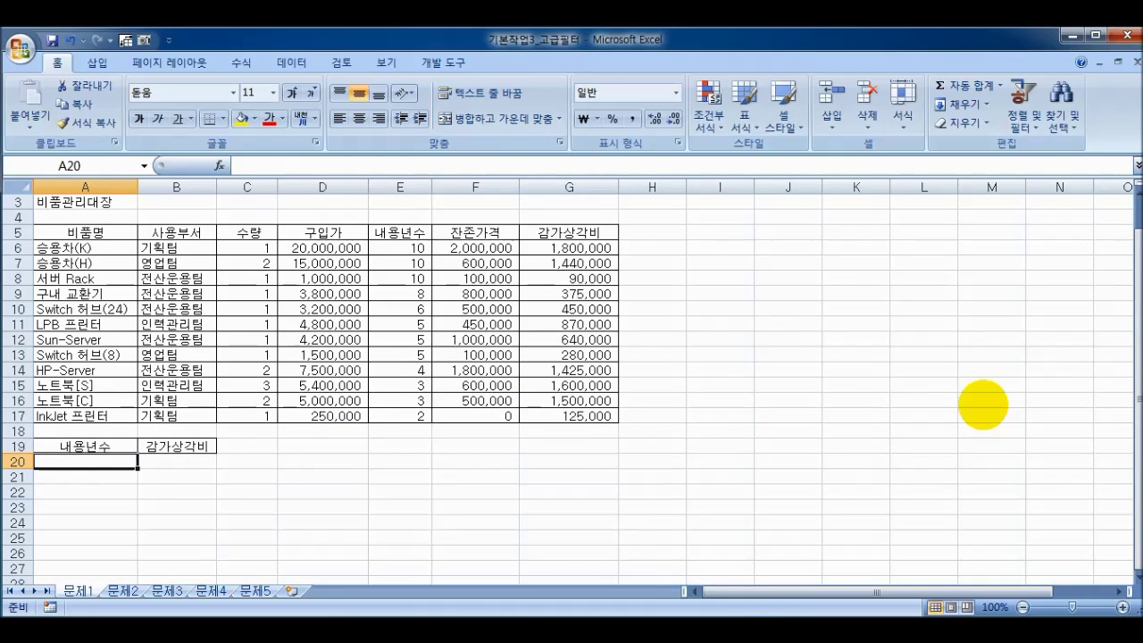
text(>)
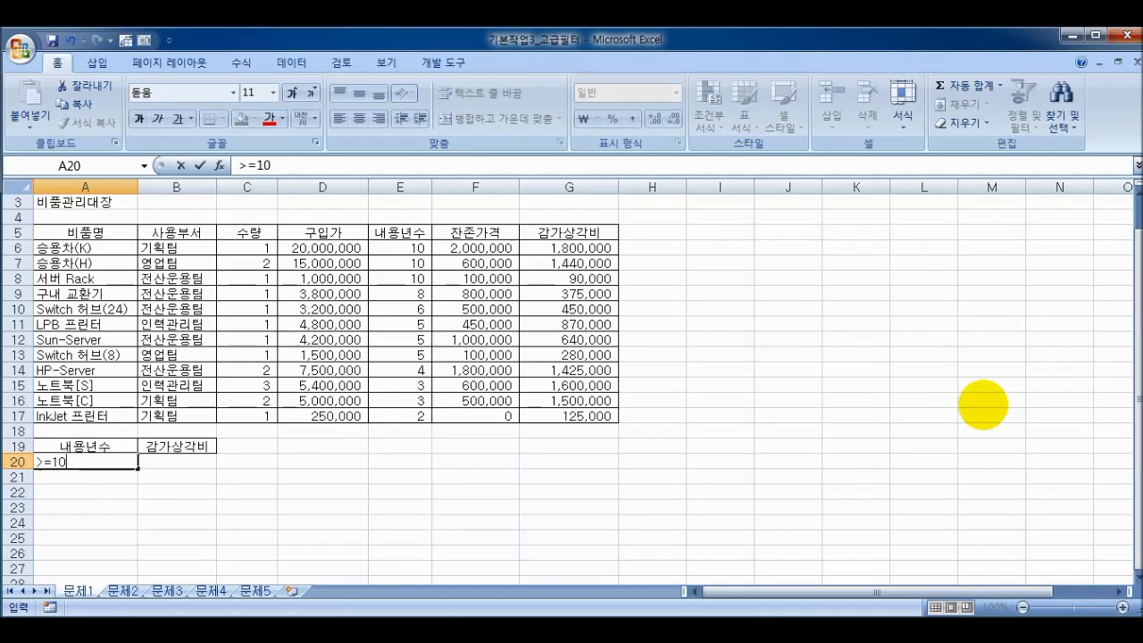
text(=10)
key(Return)
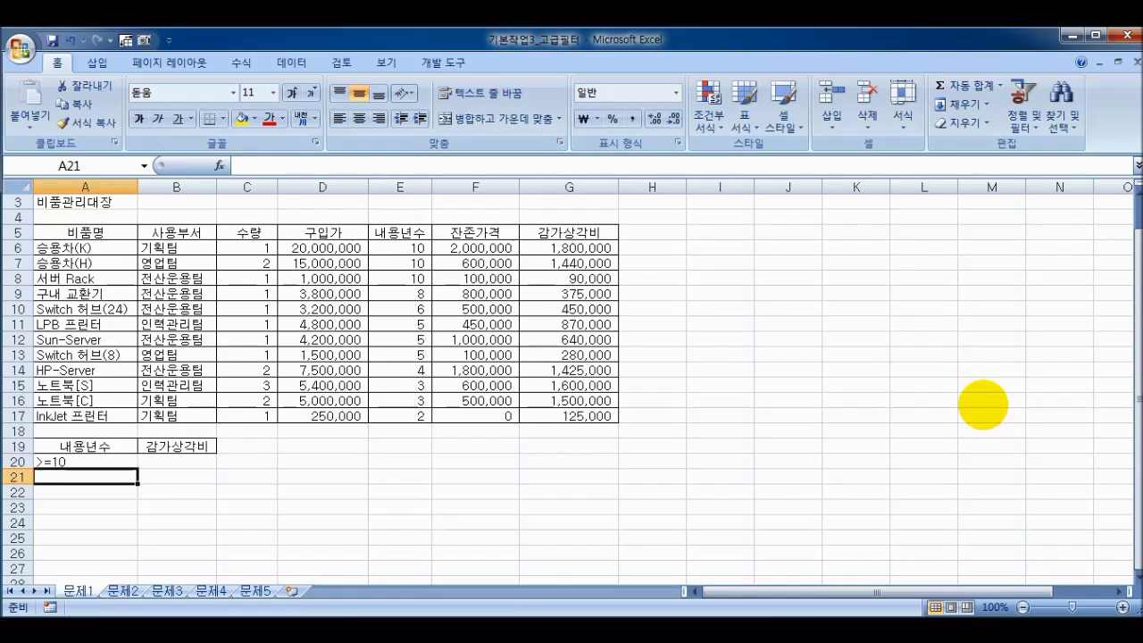
Enter the condition >=1000000 under the 감가상각비 criteria heading in cell B20.
key(Up)
key(Right)
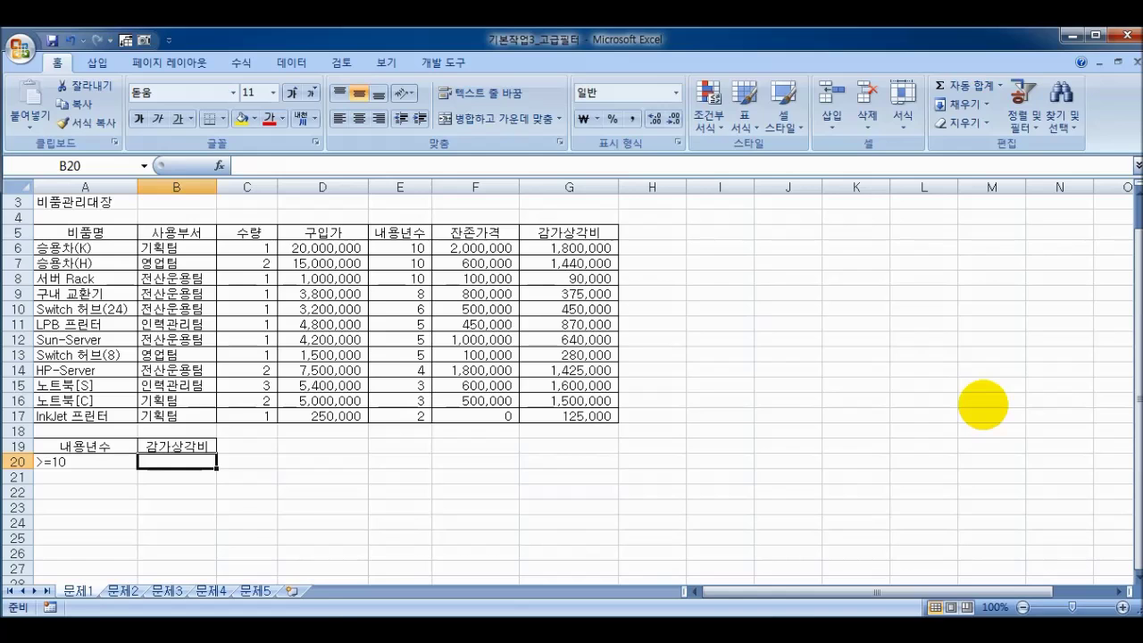
text(>=1000000)
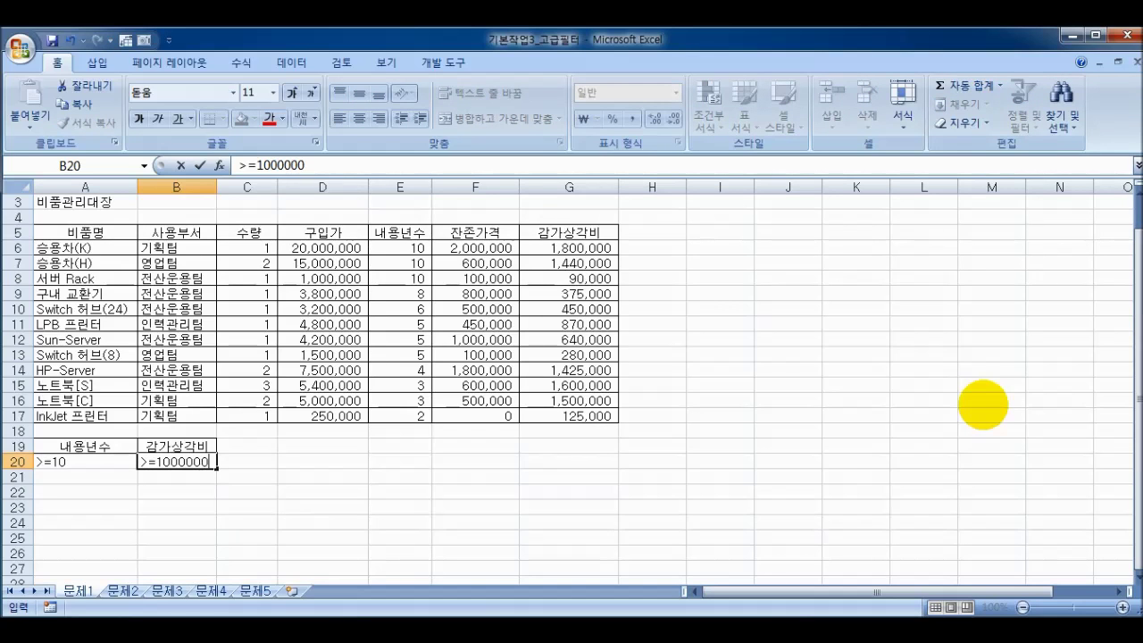
key(Return)
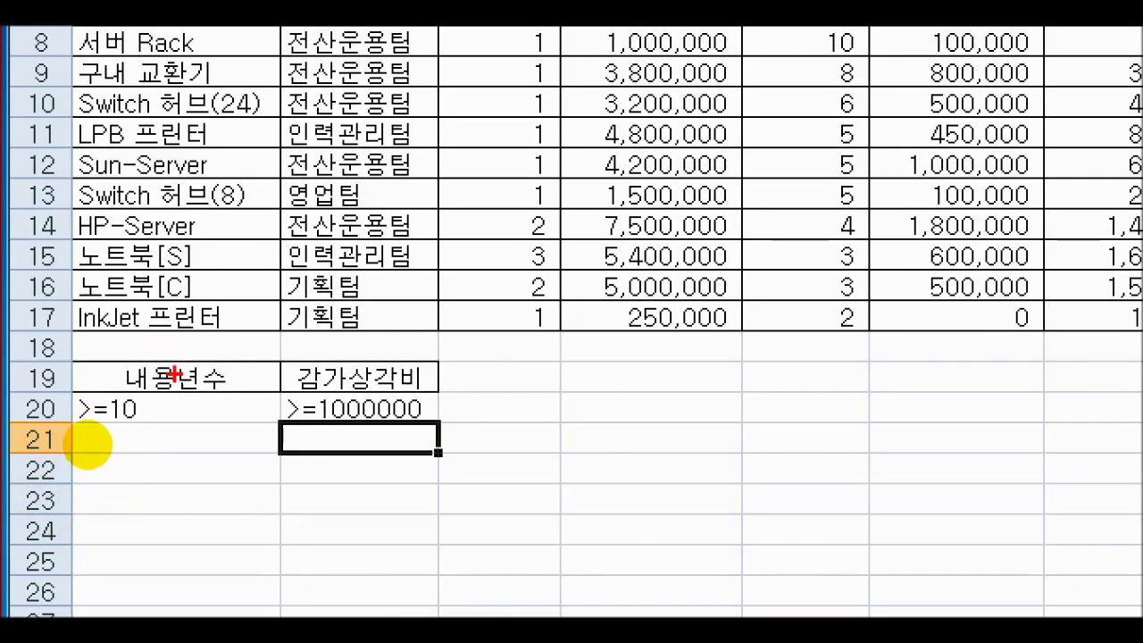
mouse_move(223, 361)
mouse_down()
mouse_move(233, 381)
mouse_move(261, 361)
mouse_up()
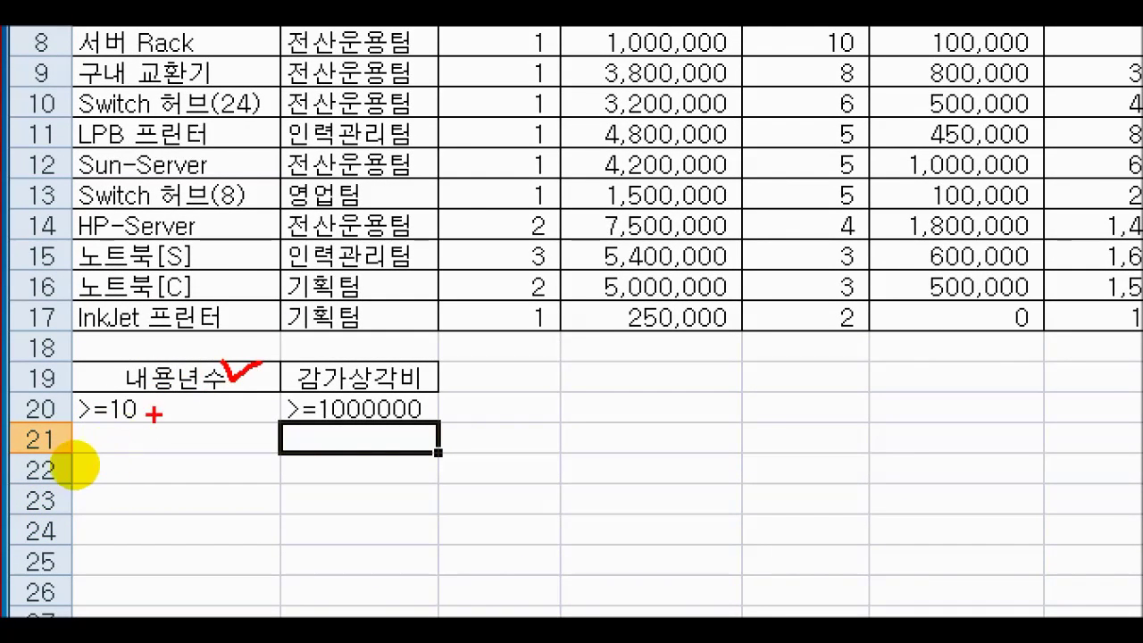
mouse_move(141, 399)
mouse_down()
mouse_move(148, 409)
mouse_move(196, 387)
mouse_up()
mouse_move(417, 361)
mouse_down()
mouse_move(427, 373)
mouse_move(452, 357)
mouse_up()
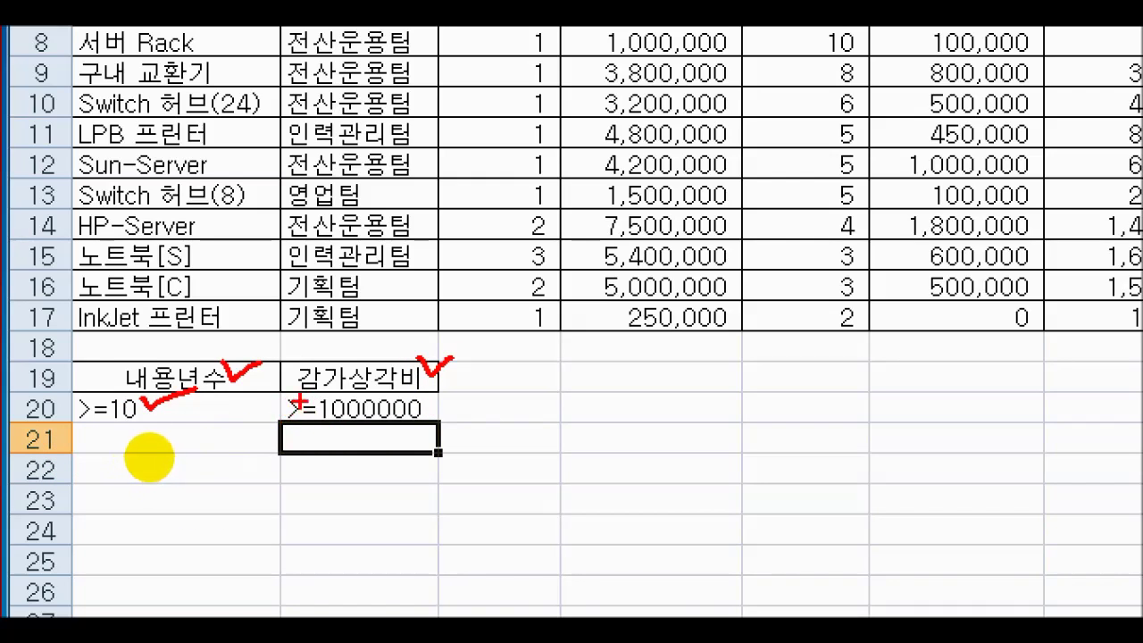
mouse_move(418, 399)
mouse_down()
mouse_move(430, 410)
mouse_move(459, 389)
mouse_up()
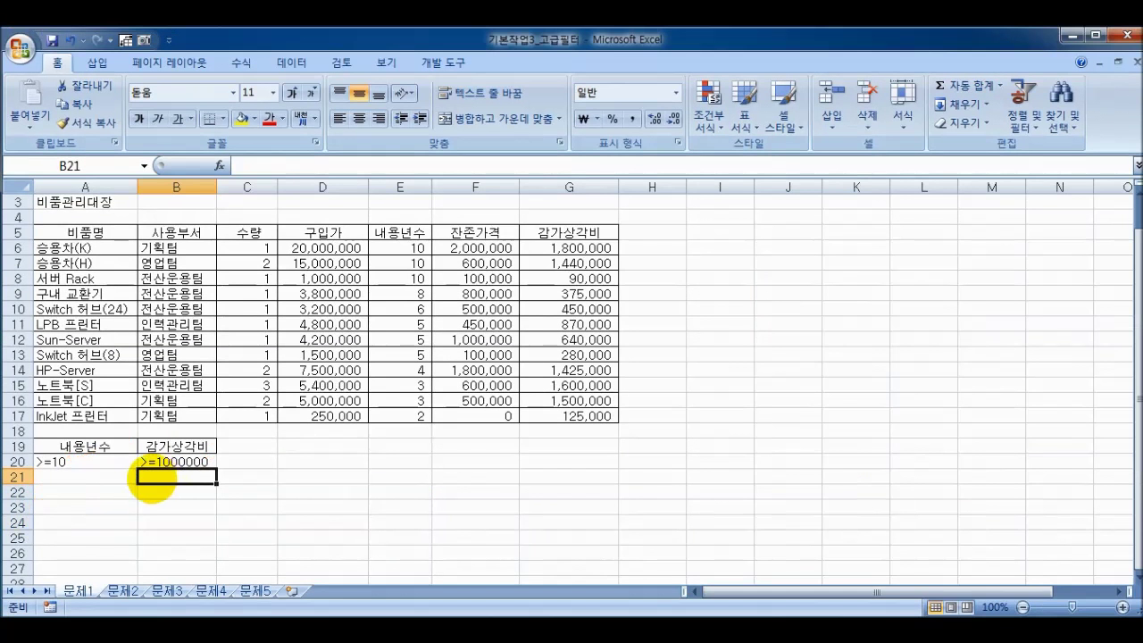
drag(173, 377, 175, 410)
drag(87, 456, 141, 468)
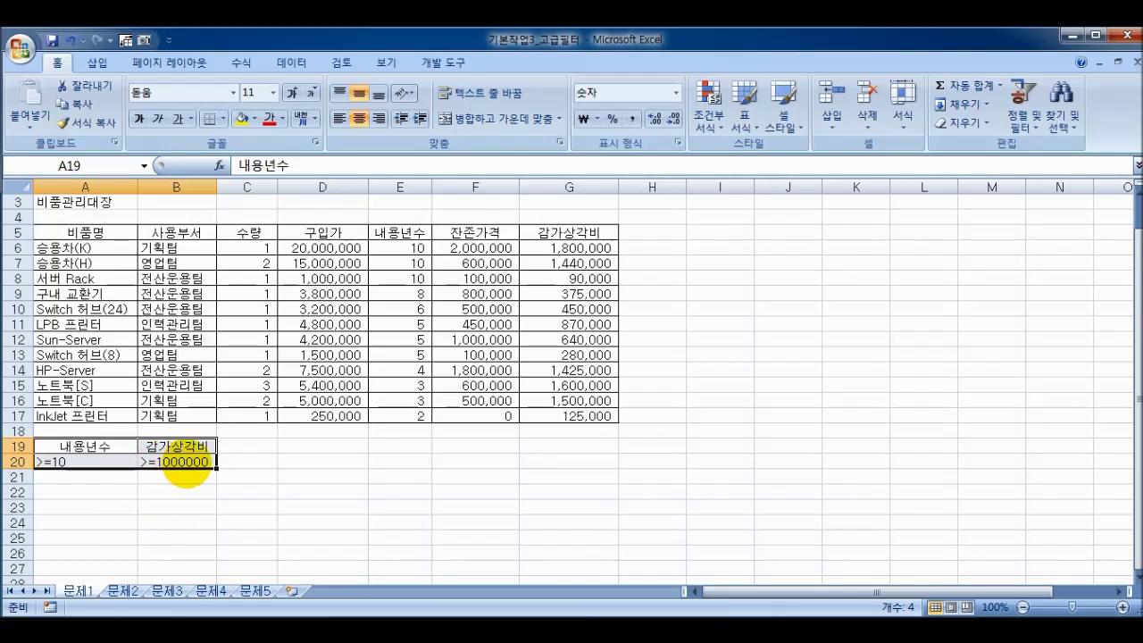
Clear cell B20 and enter the 감가상각비 condition >=1000000 one row lower, in cell B21.
click(179, 464)
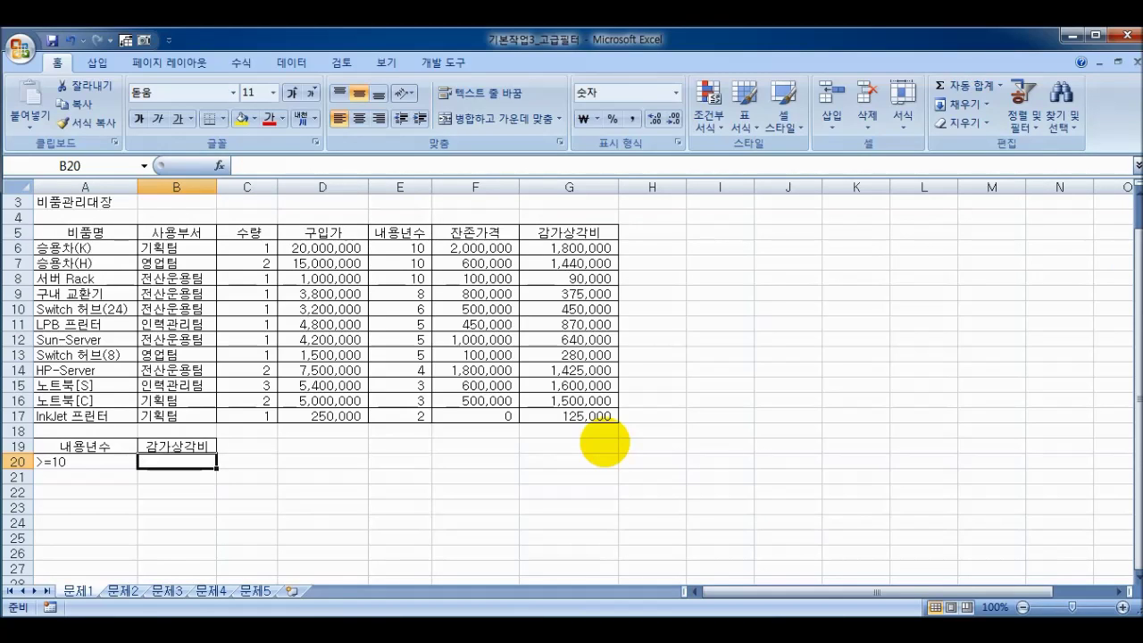
key(Return)
text(>=1000000)
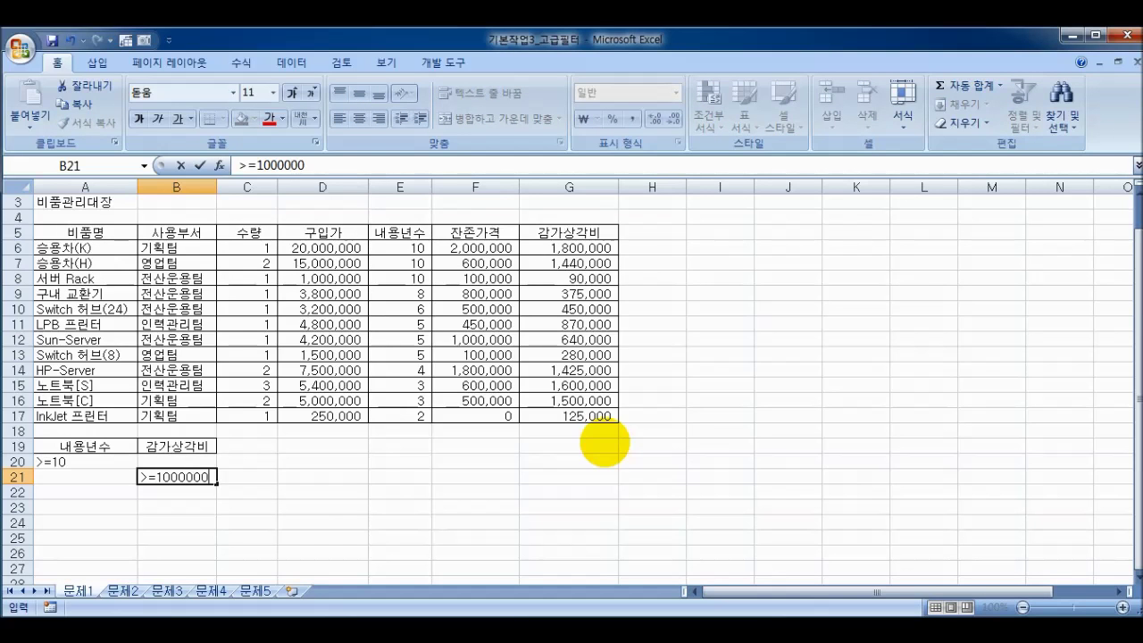
key(Return)
Compare the criteria in A19:A20 and B19:B21 with the table records in A6:G8 and A14:G16.
drag(94, 447, 95, 466)
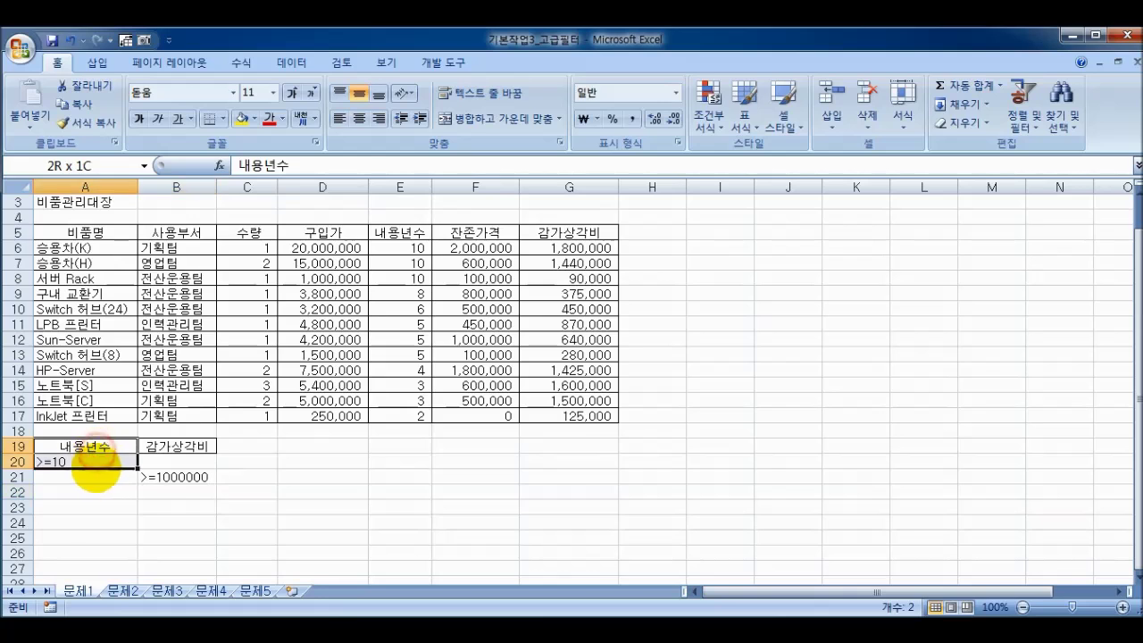
drag(177, 445, 185, 475)
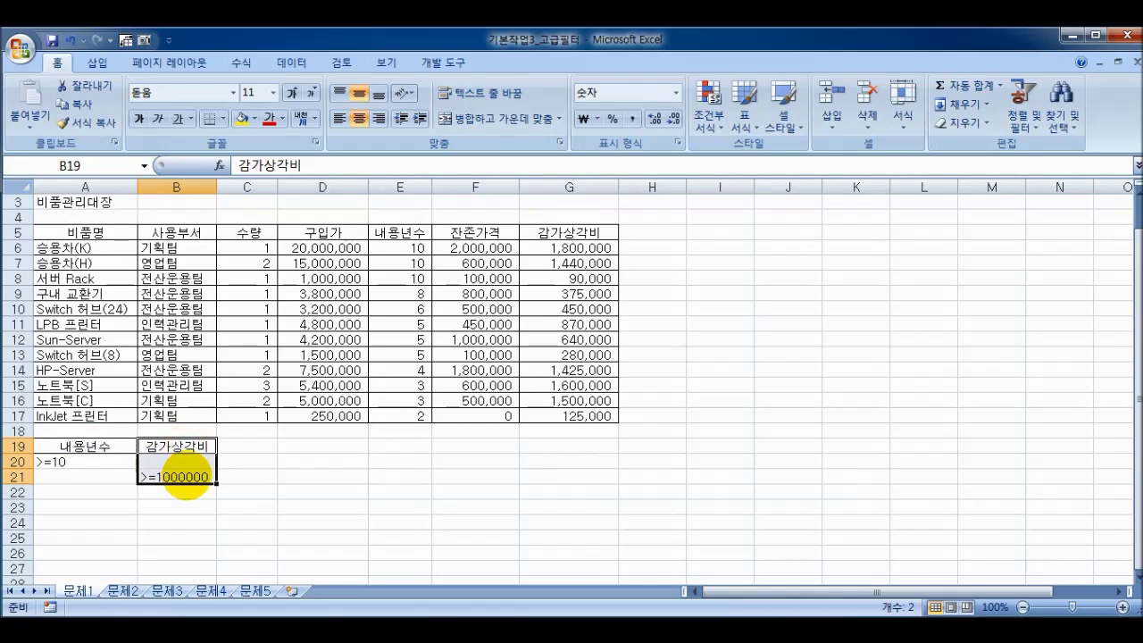
click(75, 248)
drag(75, 248, 580, 284)
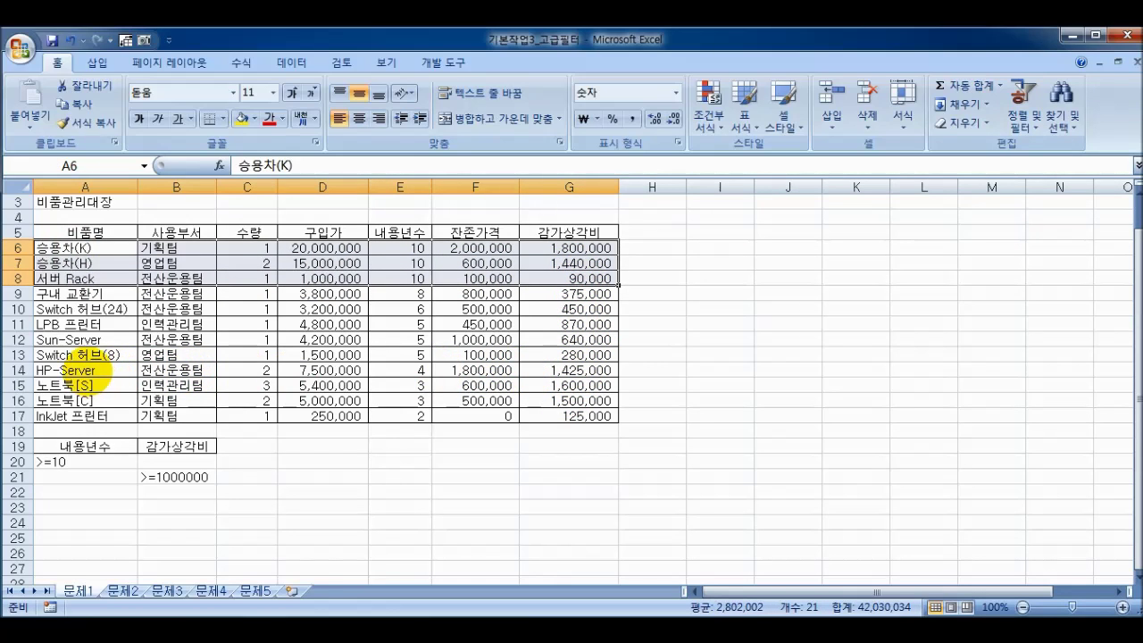
drag(89, 369, 582, 397)
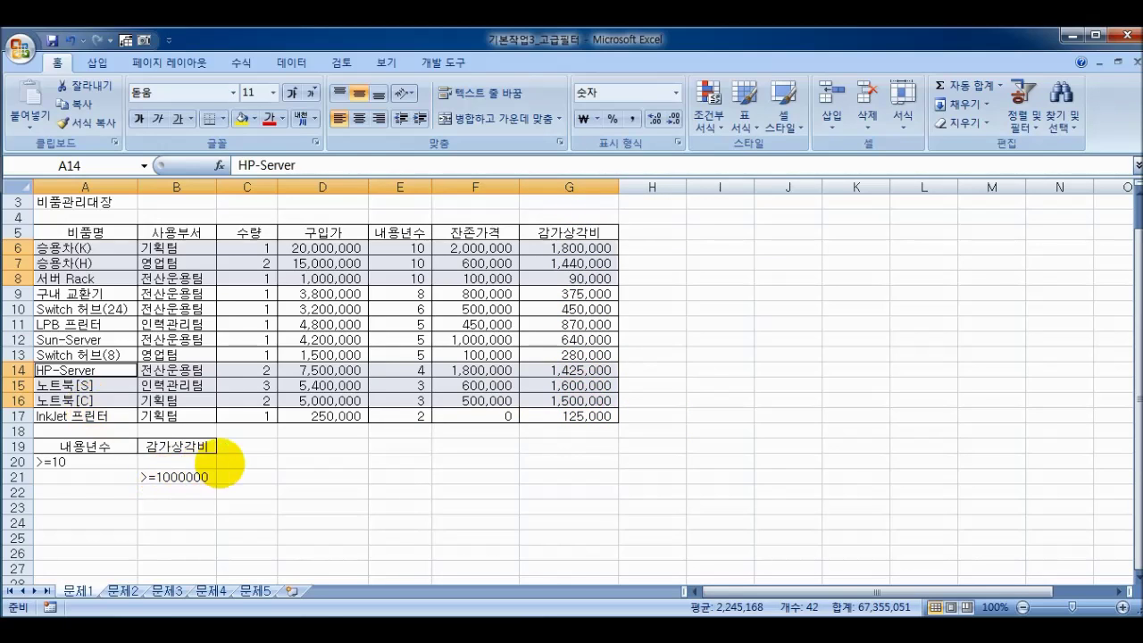
Move the 감가상각비 condition >=1000000 from B21 up to B20, onto the same row as the 내용년수 condition.
click(183, 478)
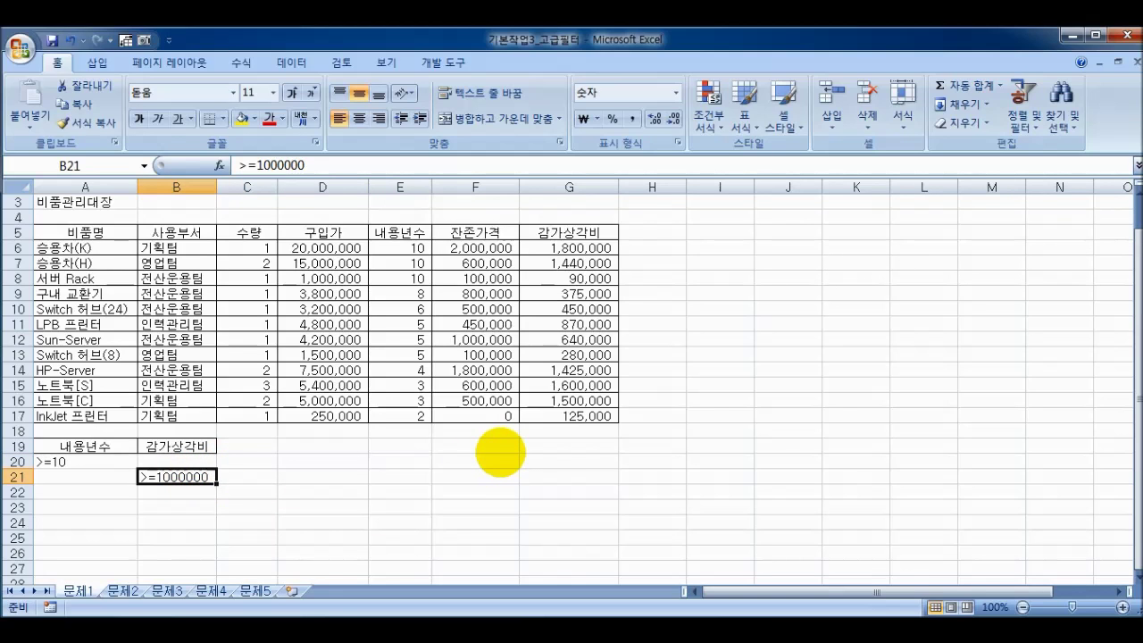
key(ctrl+c)
key(Up)
key(ctrl+v)
key(Down)
key(Delete)
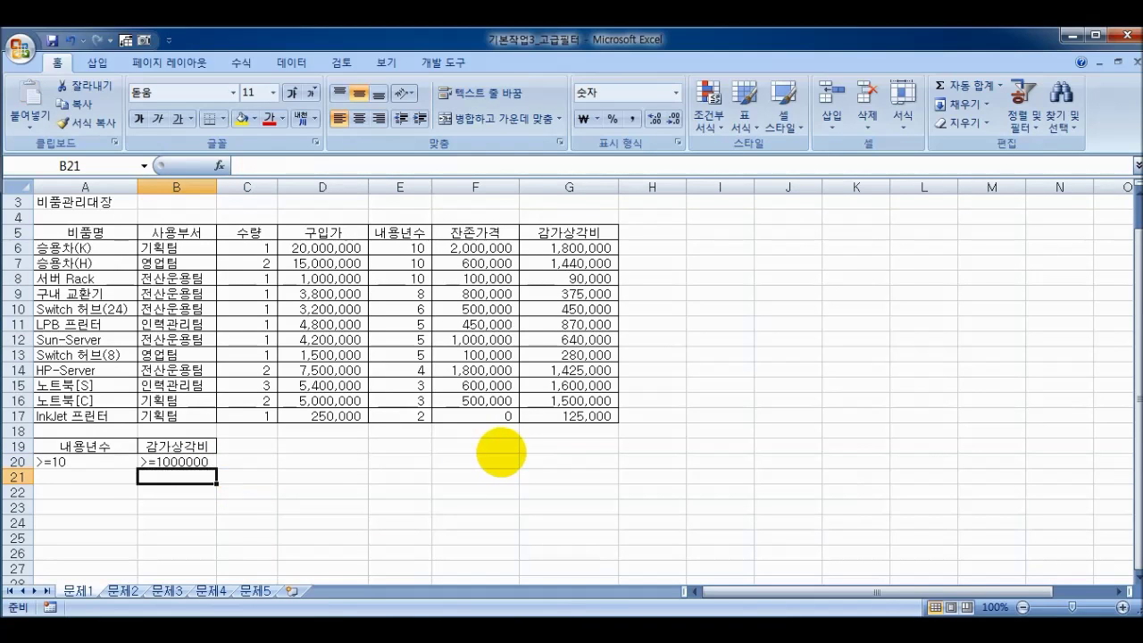
Compare the same-row criteria in A19:B20 with the table records and the task instructions.
drag(63, 462, 185, 461)
drag(18, 247, 134, 277)
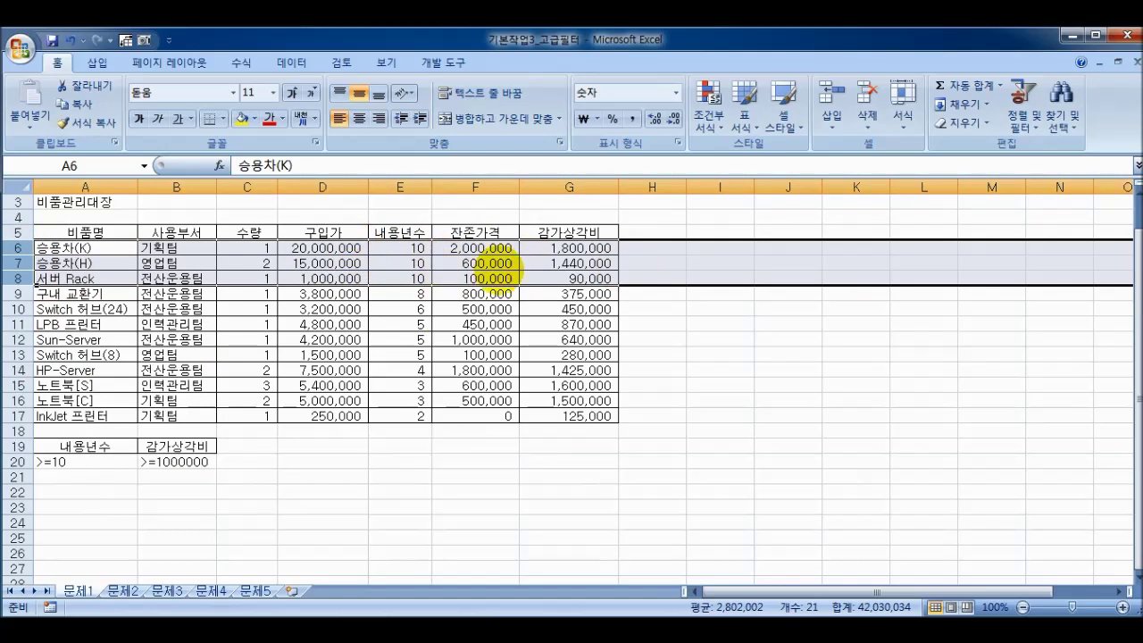
click(150, 387)
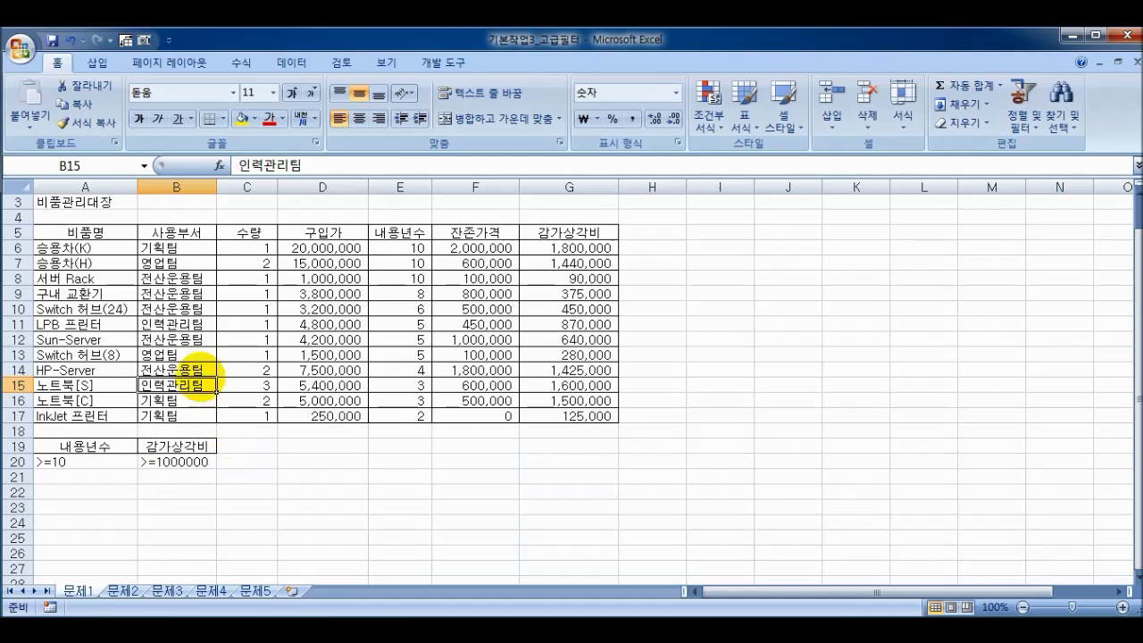
drag(89, 339, 90, 324)
scroll(1063, 322, up, 1)
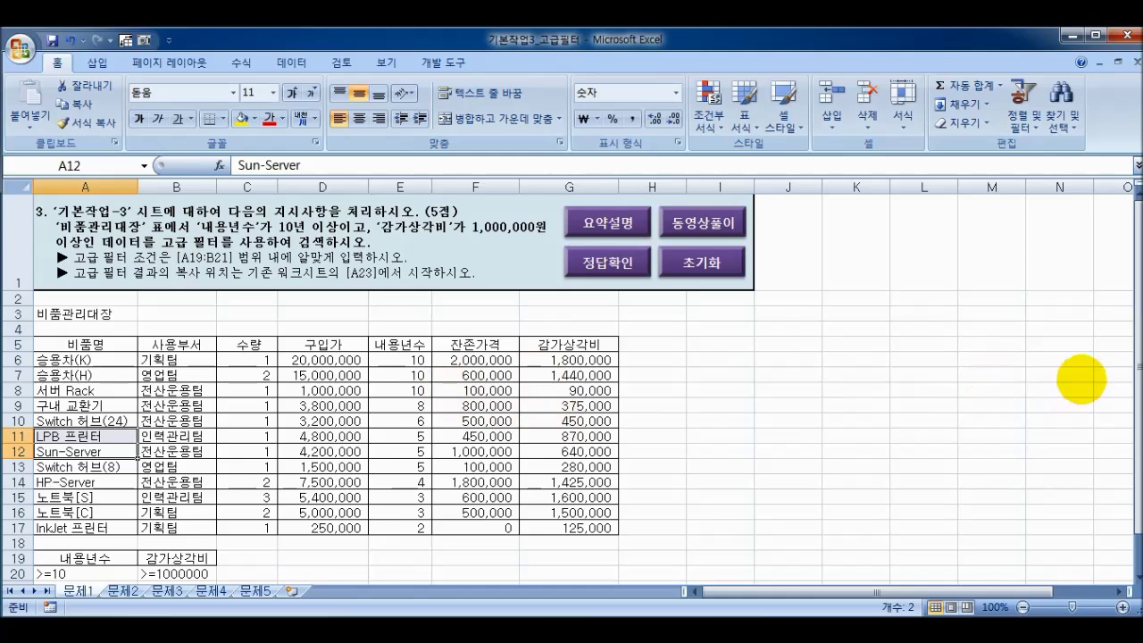
drag(1133, 379, 1127, 395)
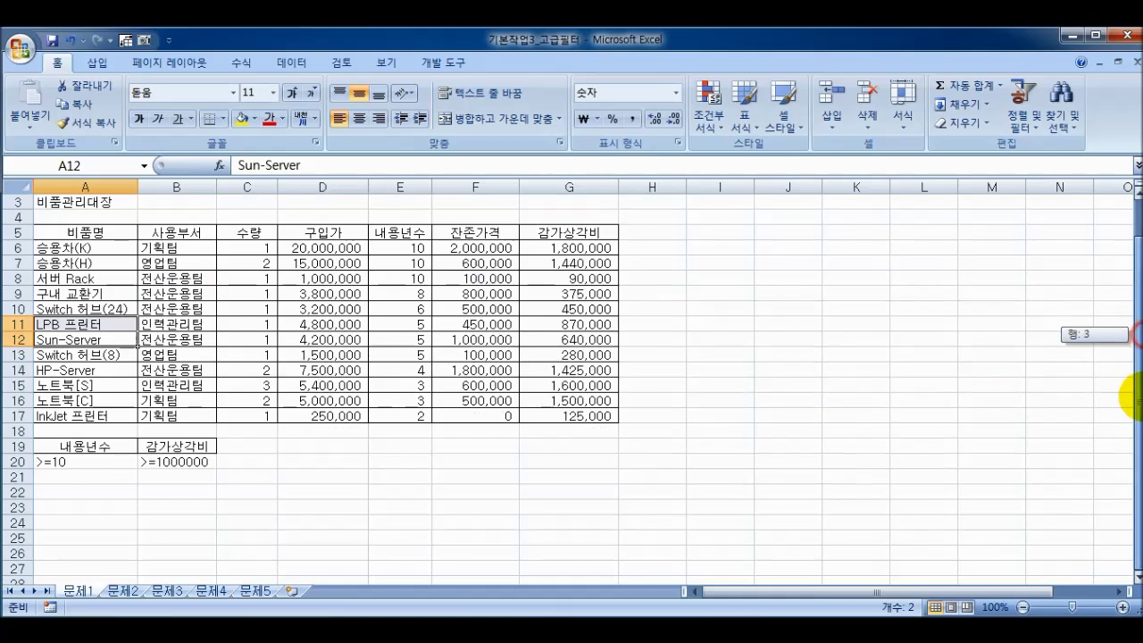
drag(58, 442, 213, 461)
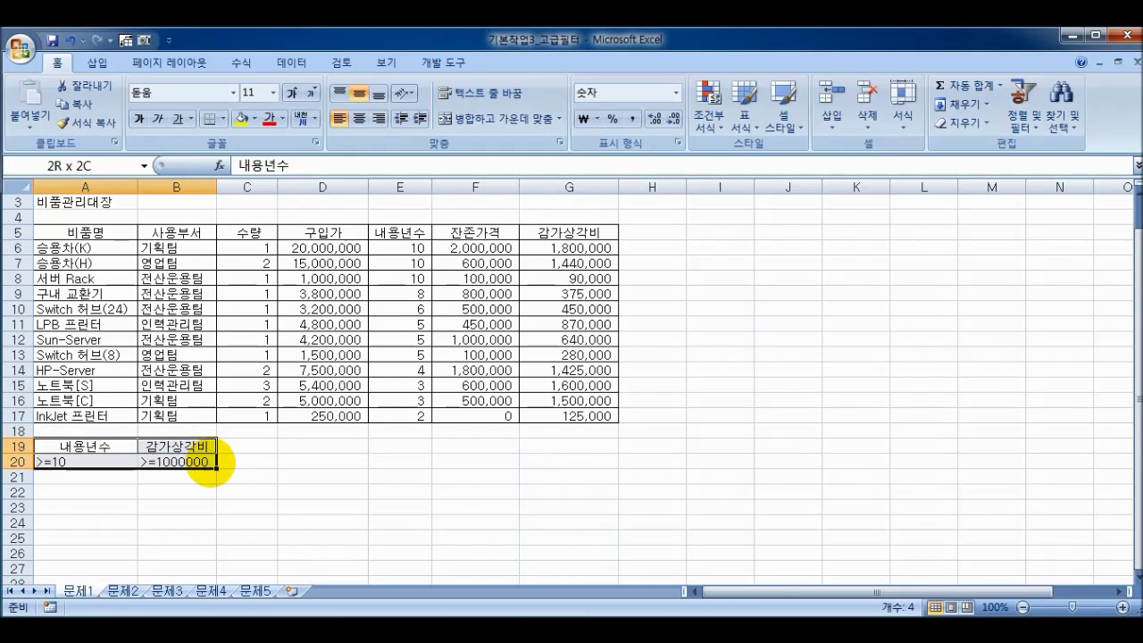
Run an advanced filter on A5:G17 with criteria range A19:B20, copying the matching records to A23.
click(96, 234)
drag(92, 237, 580, 413)
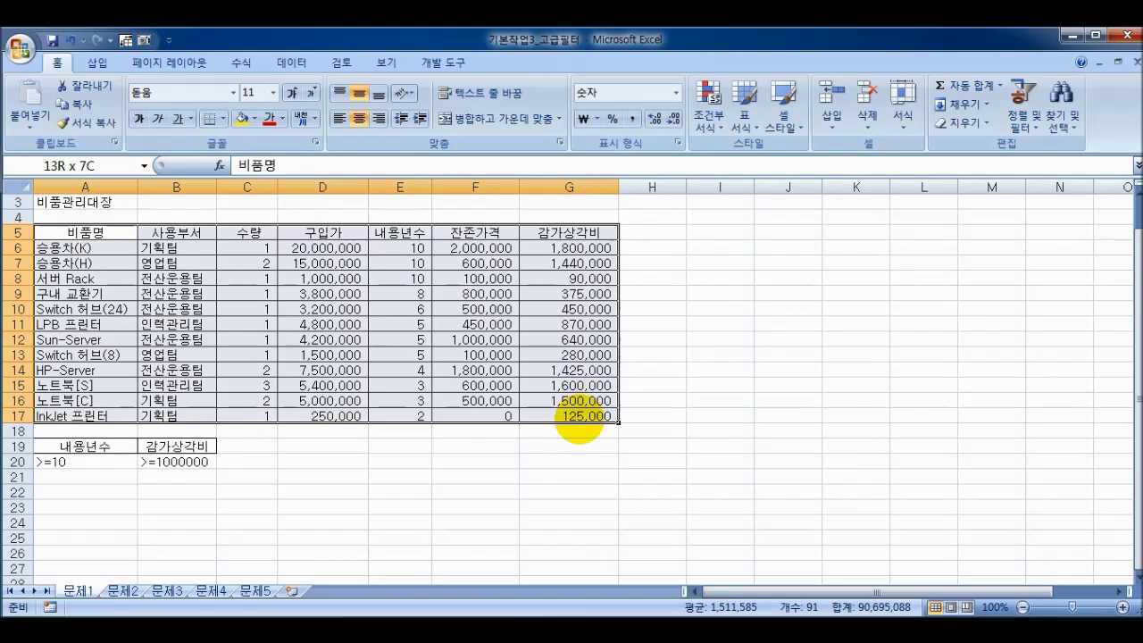
click(291, 63)
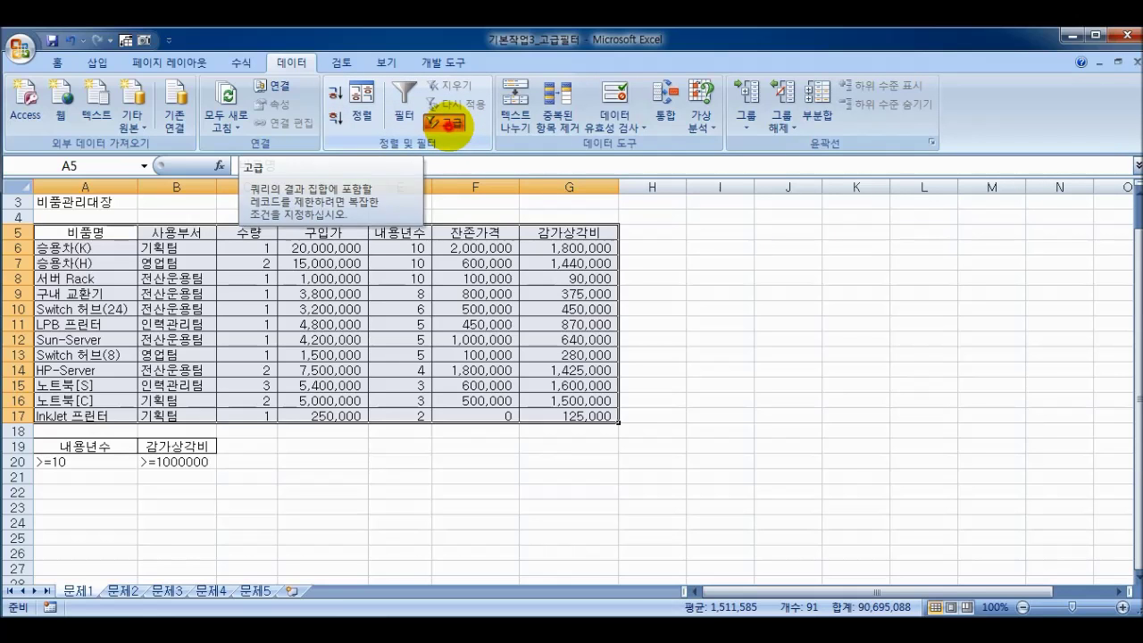
click(446, 122)
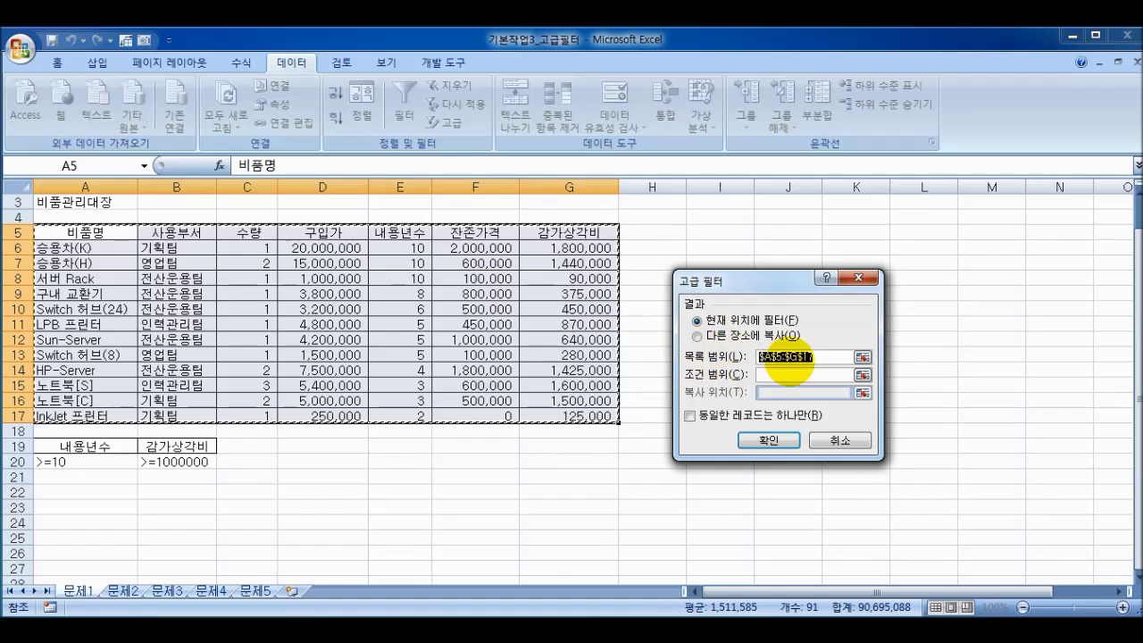
click(782, 376)
drag(90, 449, 197, 457)
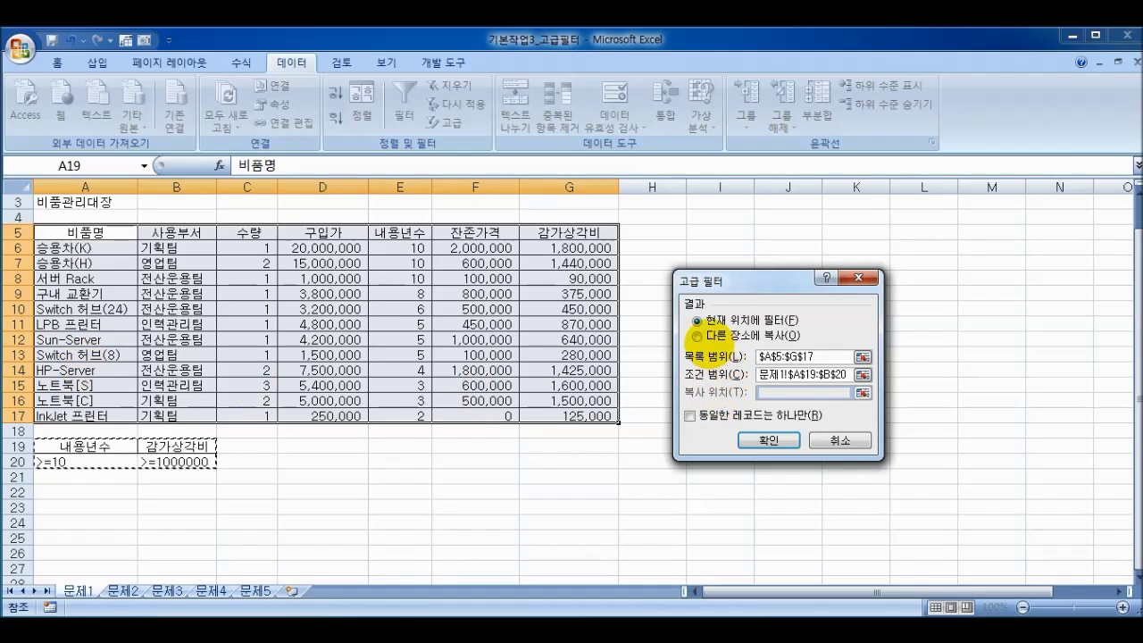
click(698, 336)
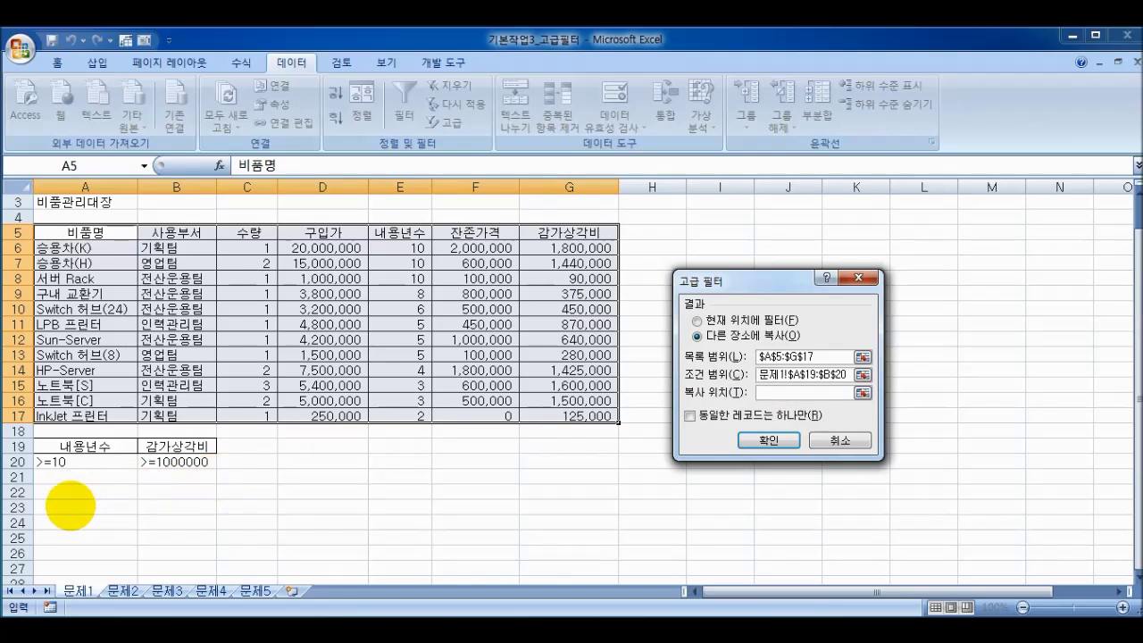
click(773, 441)
Check the extracted records against the matching table rows 6 and 7, and delete the extracted rows 23 to 25.
drag(399, 248, 587, 268)
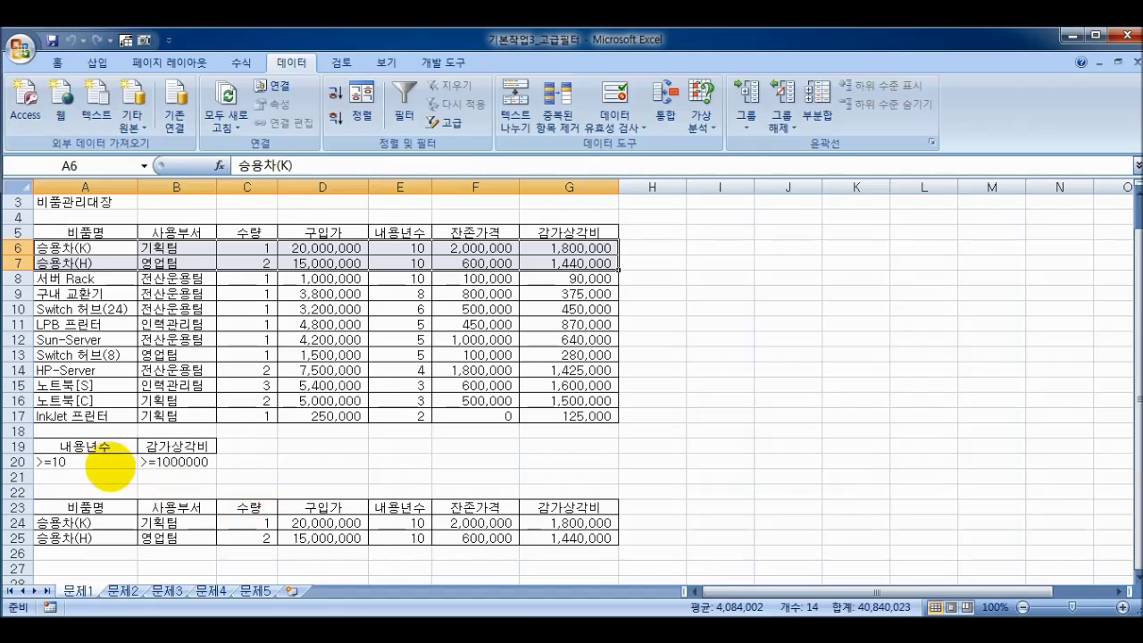
click(174, 461)
drag(18, 509, 18, 539)
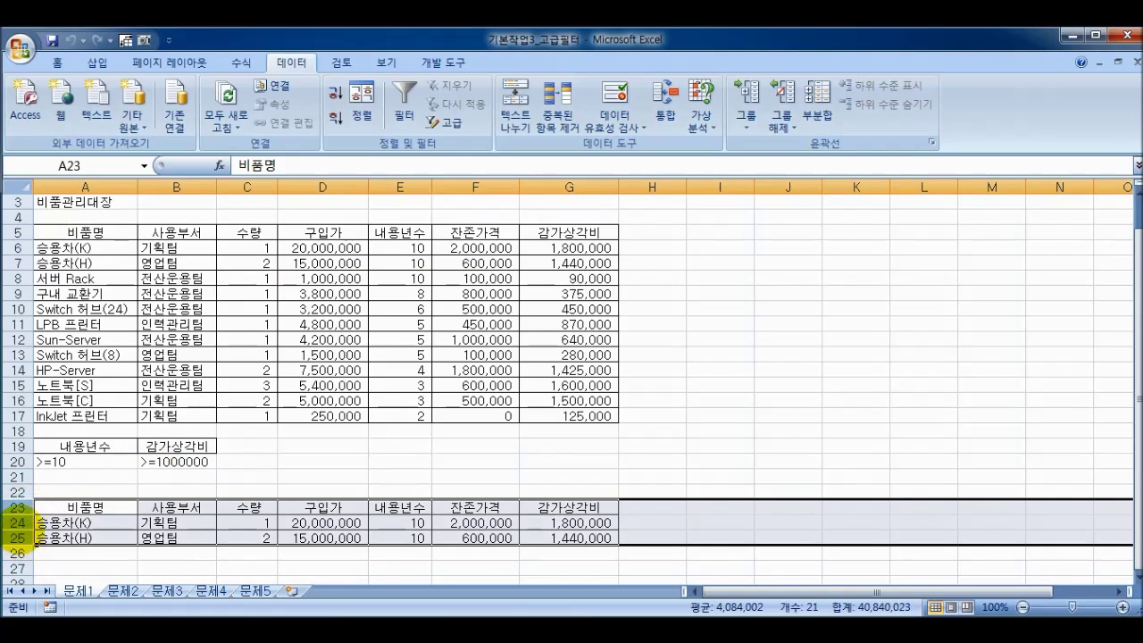
right_click(18, 538)
click(55, 417)
Move the condition >=1000000 from B20 to B21 and compare the criteria with the records in A6:G8 and A14:G16.
click(224, 458)
click(174, 463)
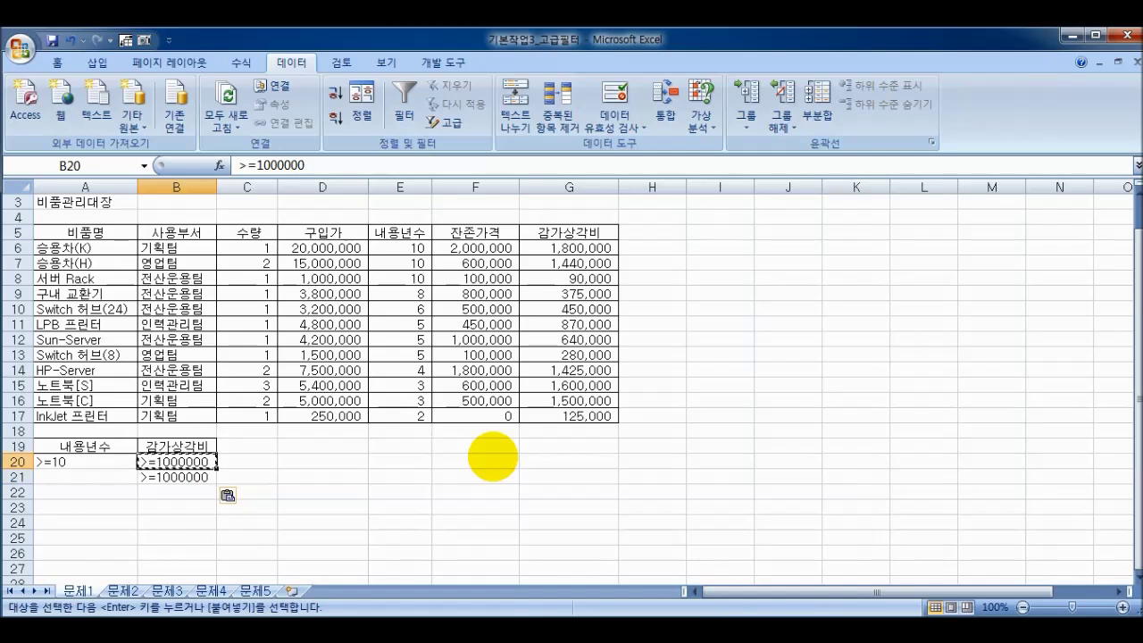
key(Delete)
drag(101, 250, 549, 272)
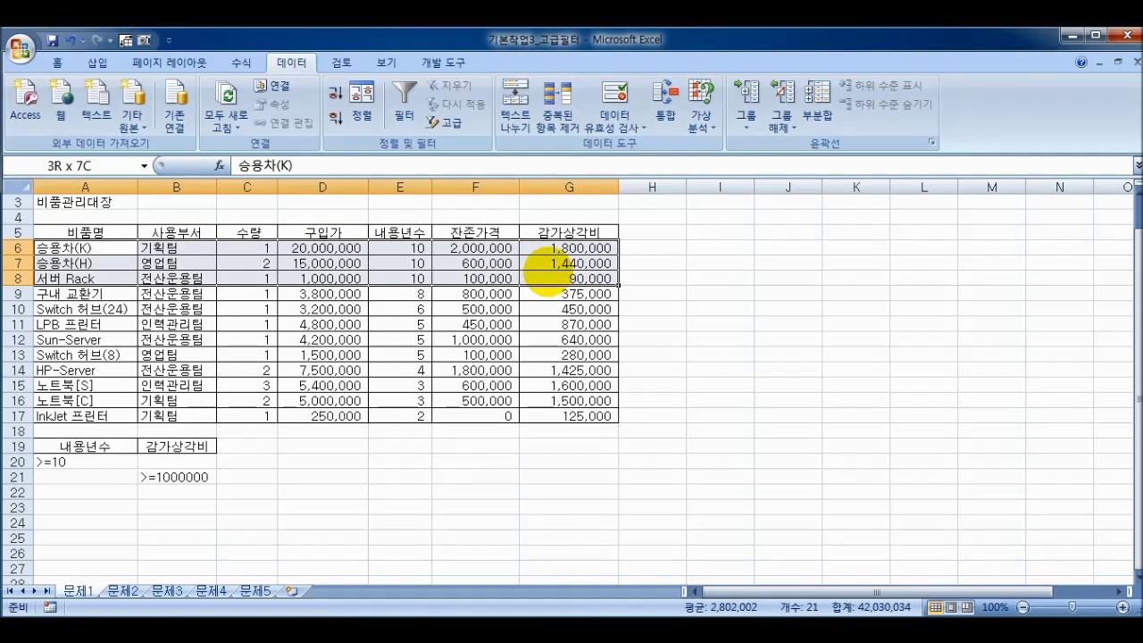
drag(571, 369, 105, 402)
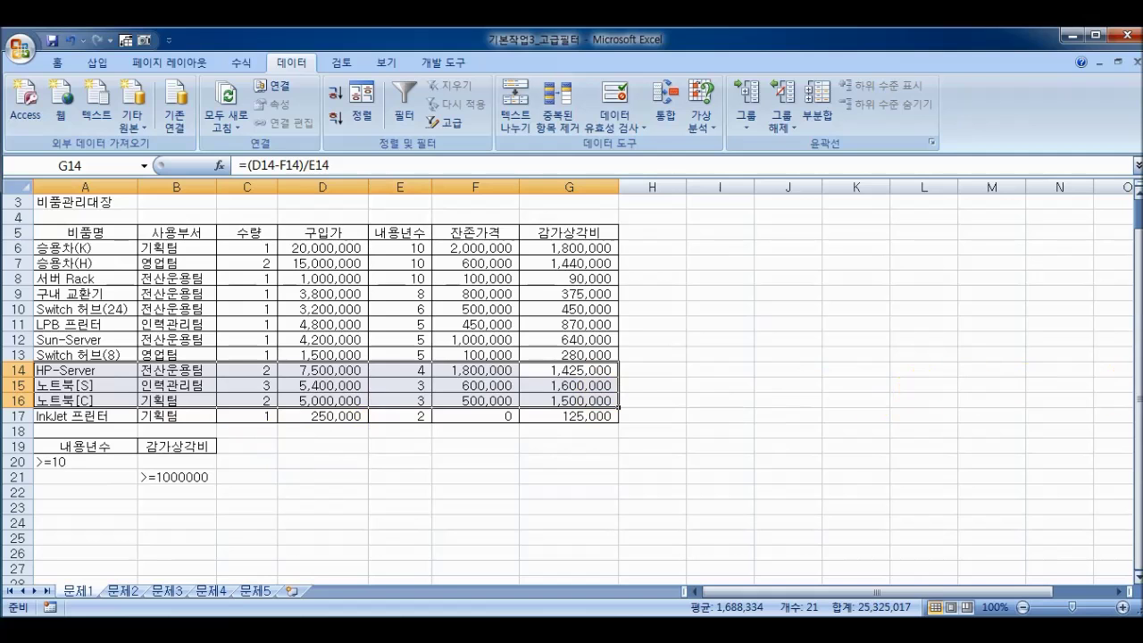
Start an advanced filter on the table A5:G17 and set its criteria range to A19:B21.
scroll(1127, 386, up, 1)
drag(106, 349, 568, 527)
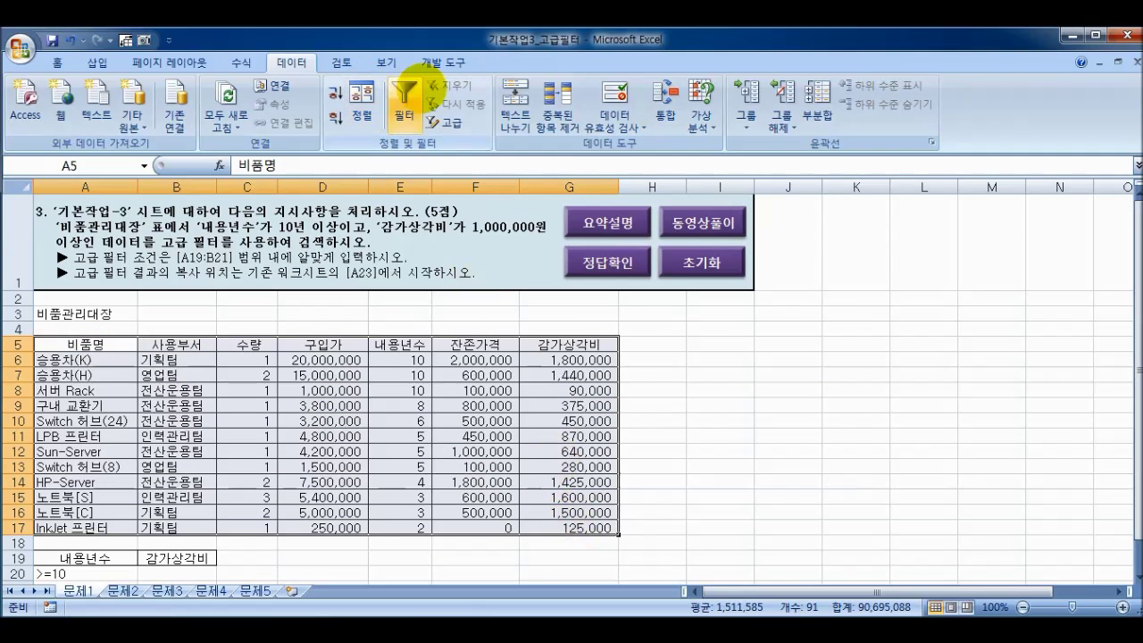
click(446, 121)
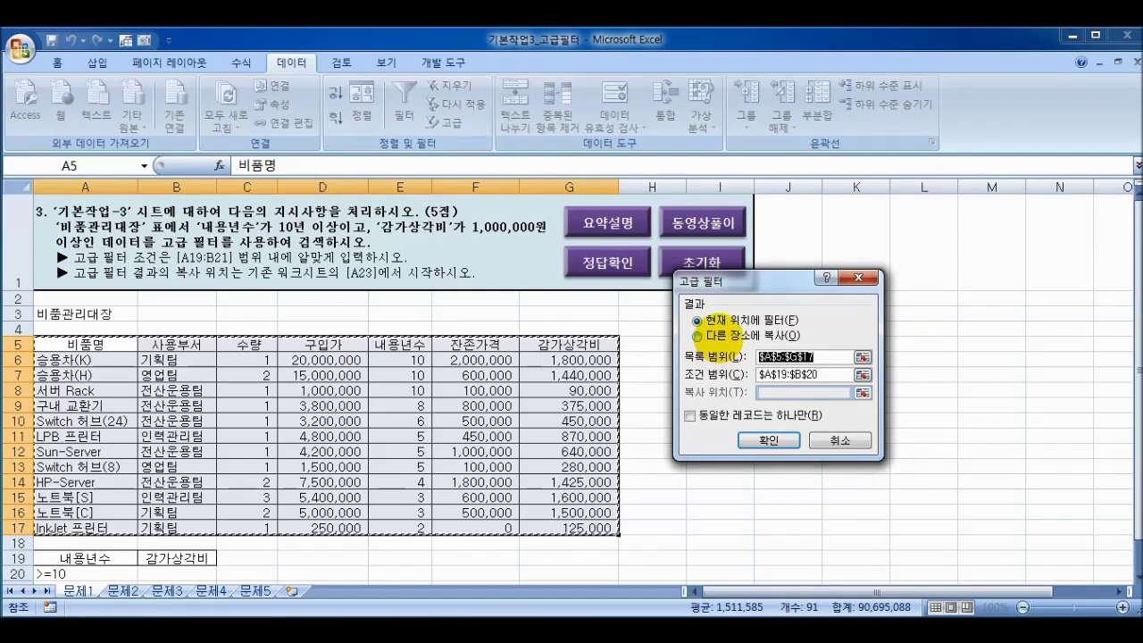
click(808, 375)
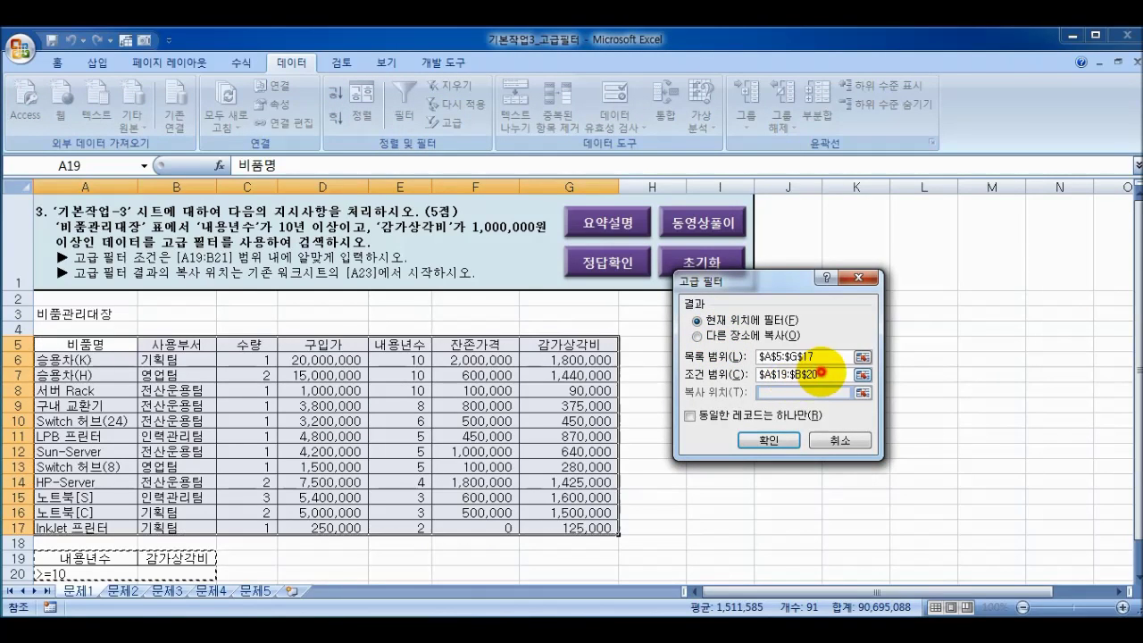
drag(1138, 344, 1137, 375)
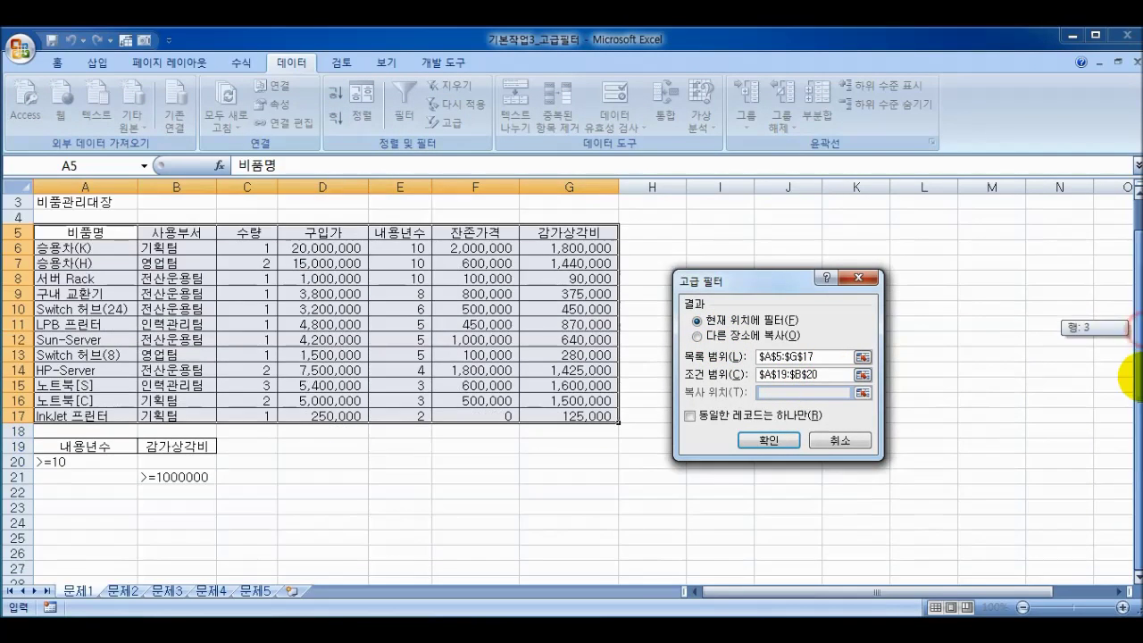
drag(824, 374, 613, 376)
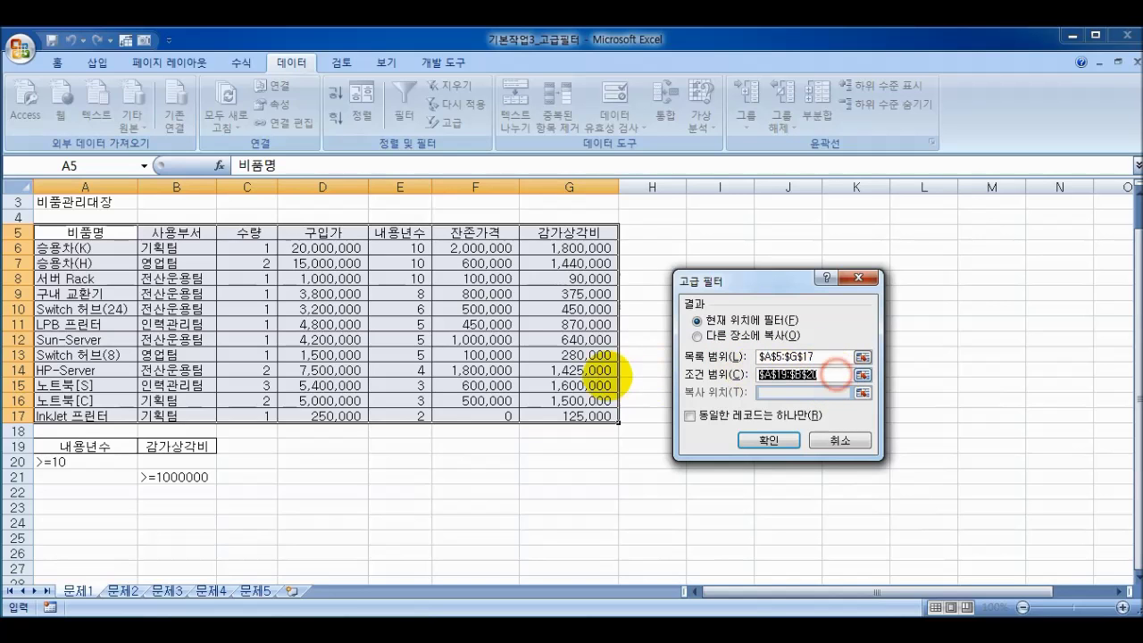
drag(52, 446, 191, 478)
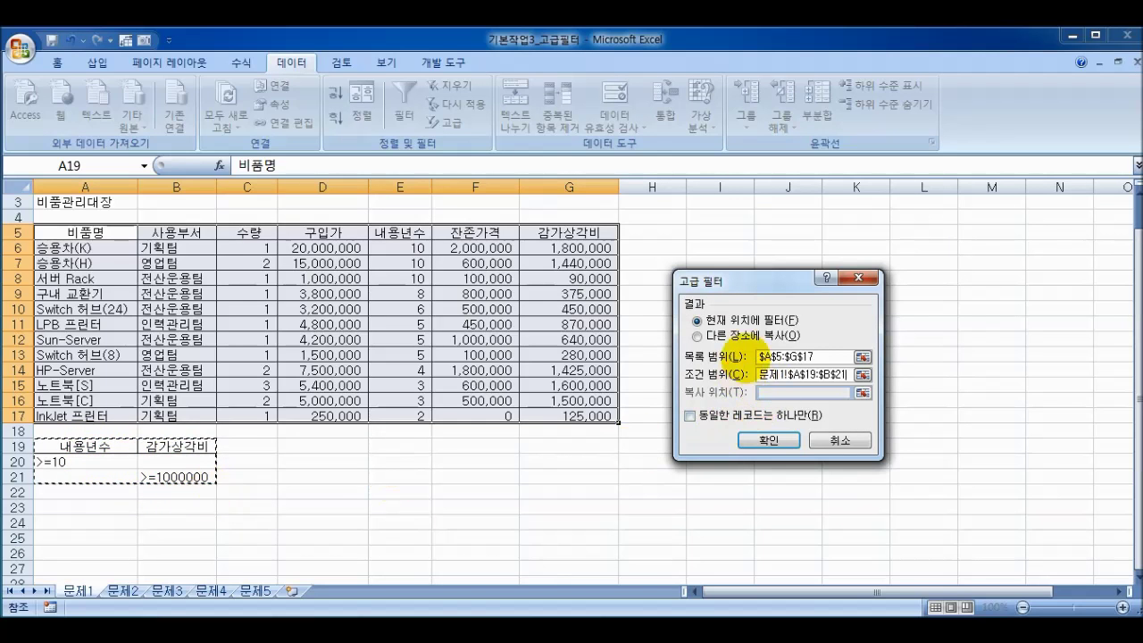
Set the filter to copy to another location starting at A23 and apply it.
click(752, 335)
click(766, 391)
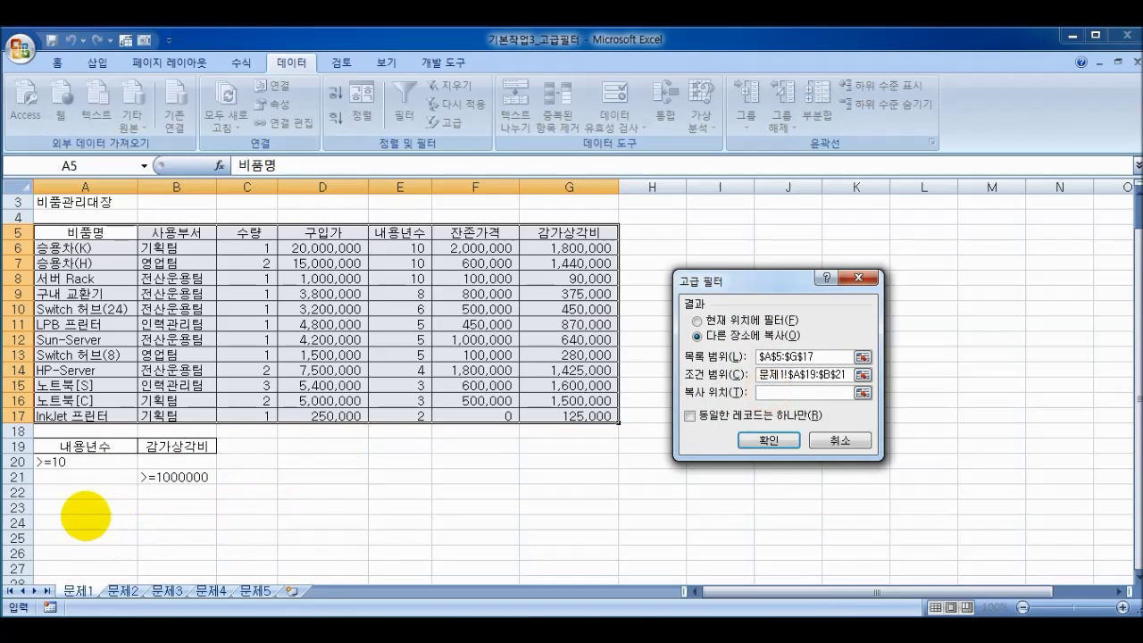
click(768, 440)
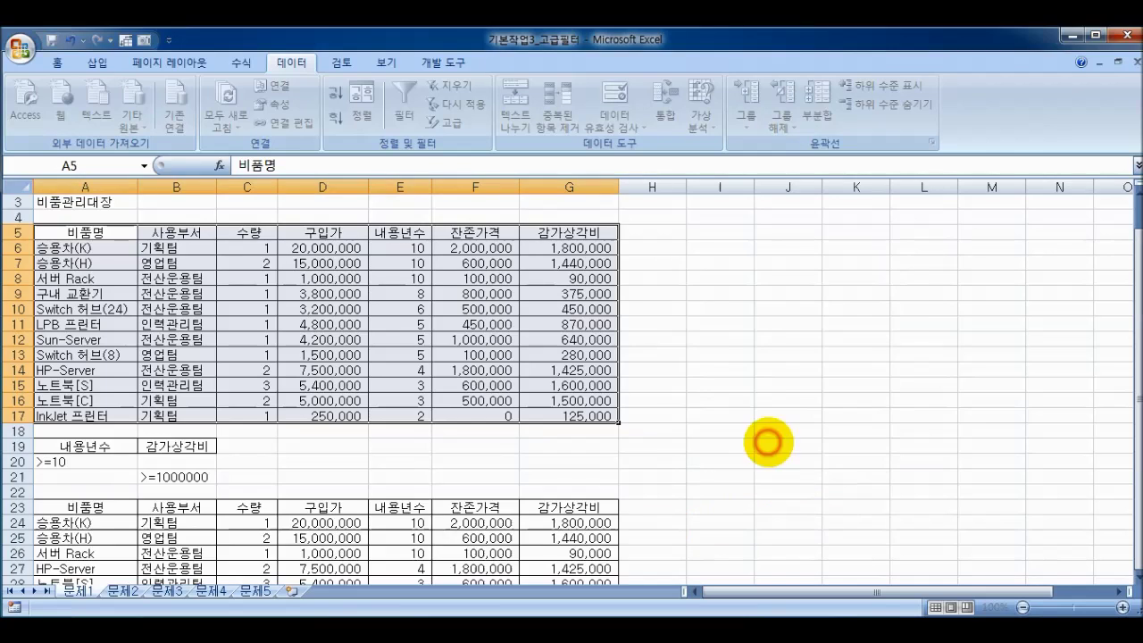
click(683, 473)
Examine the 내용년수 and 감가상각비 values of the extracted records in A24:G29.
scroll(1127, 306, down, 1)
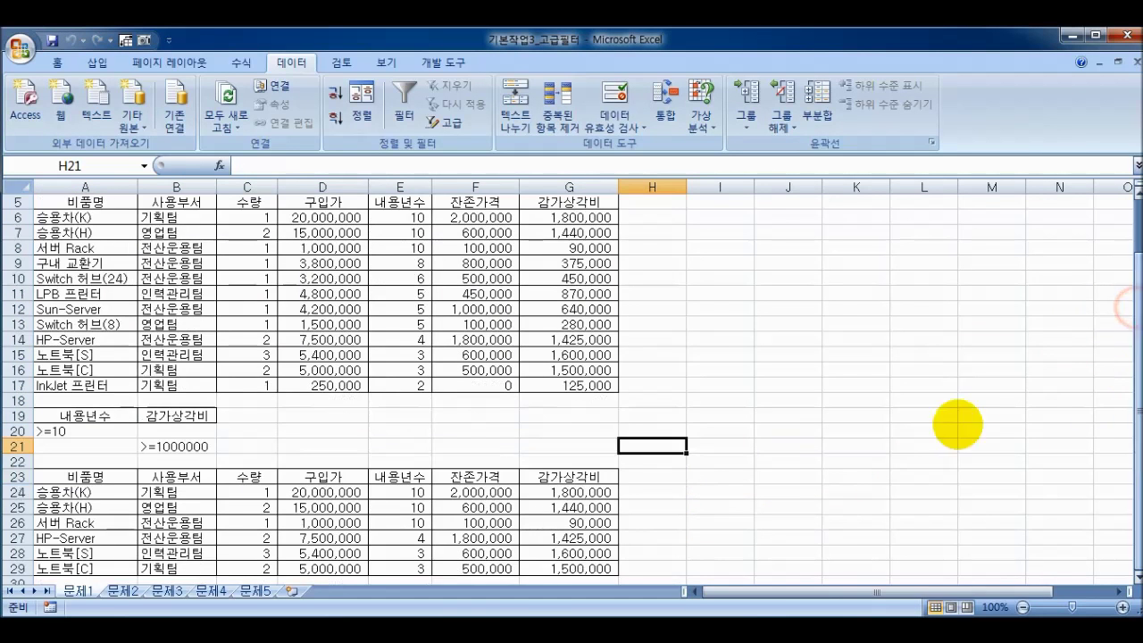
drag(399, 492, 567, 516)
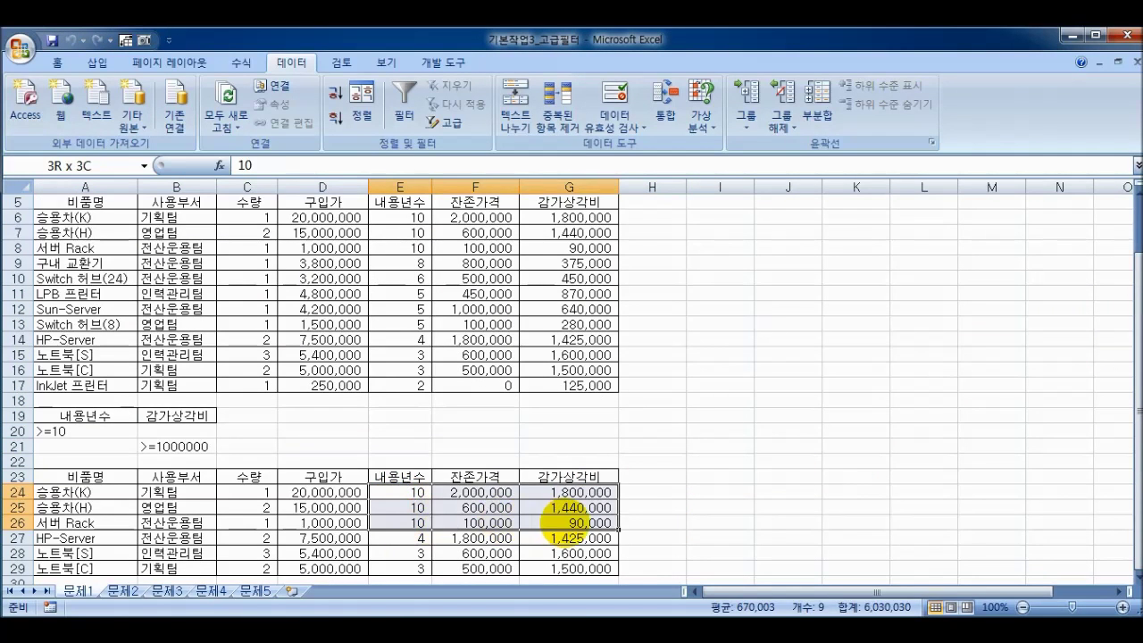
drag(68, 491, 591, 572)
click(73, 489)
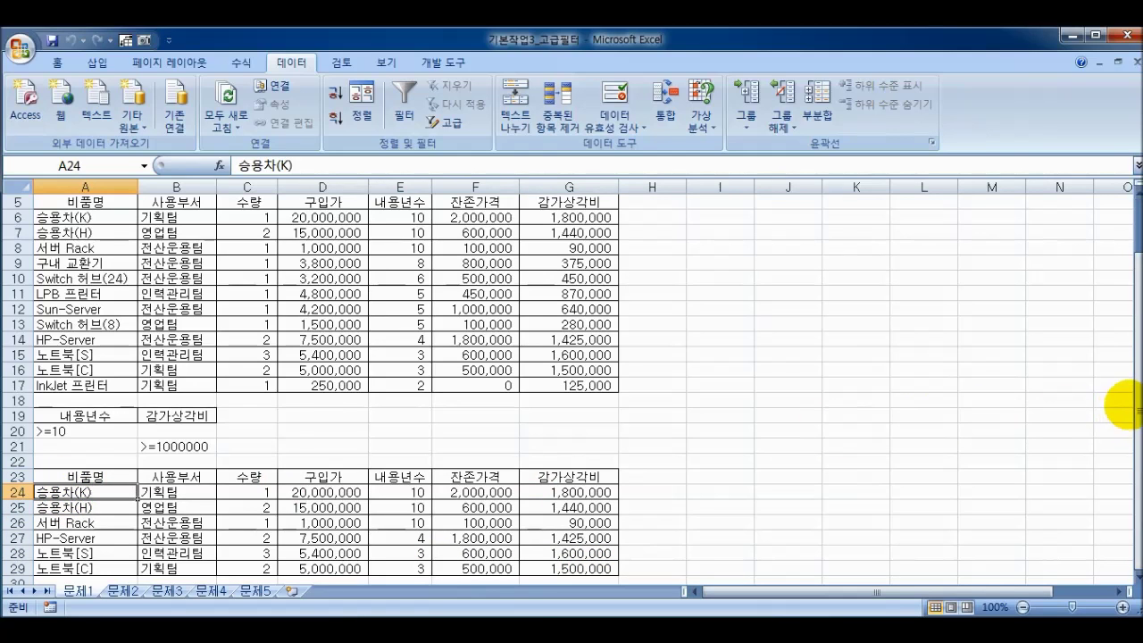
Read the 요약설명 summary of the advanced filter procedure and close it.
scroll(1126, 404, up, 2)
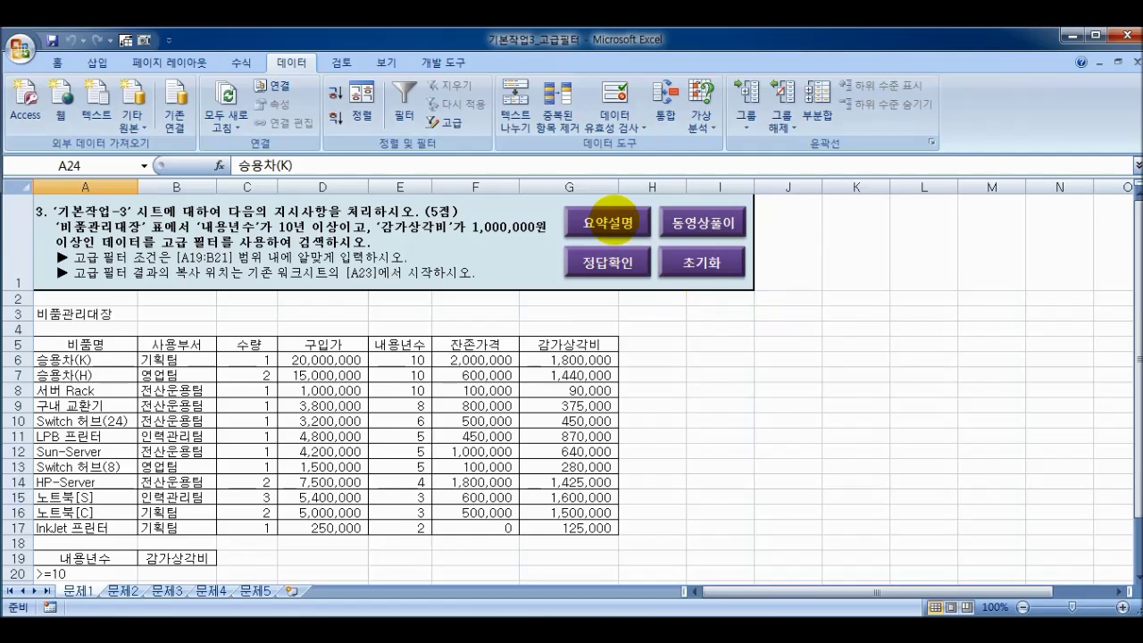
click(608, 223)
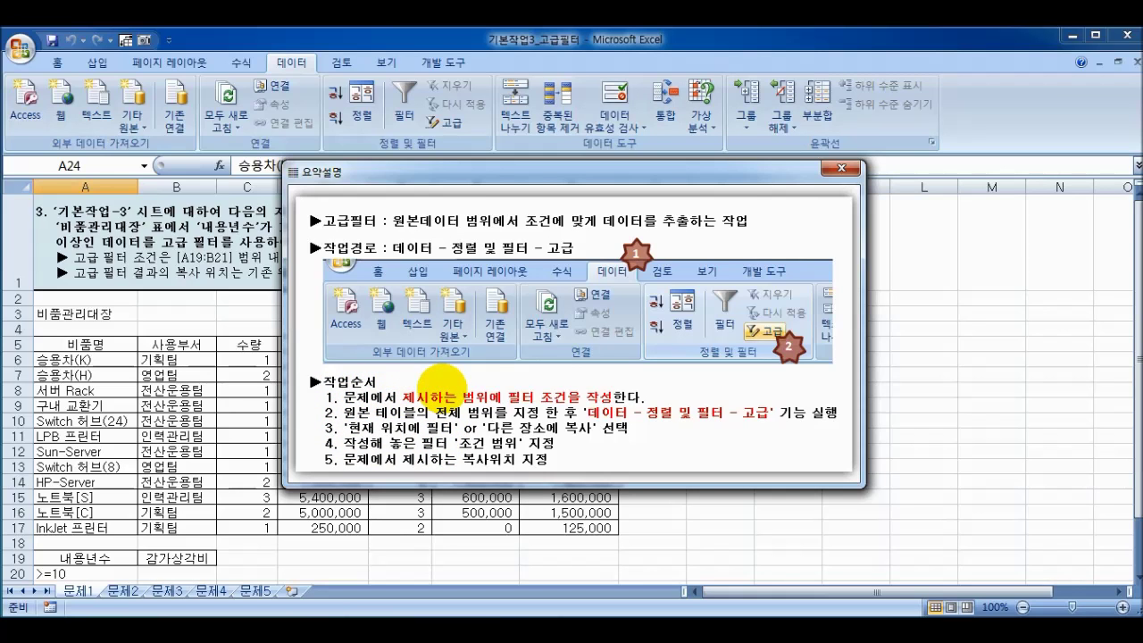
click(840, 168)
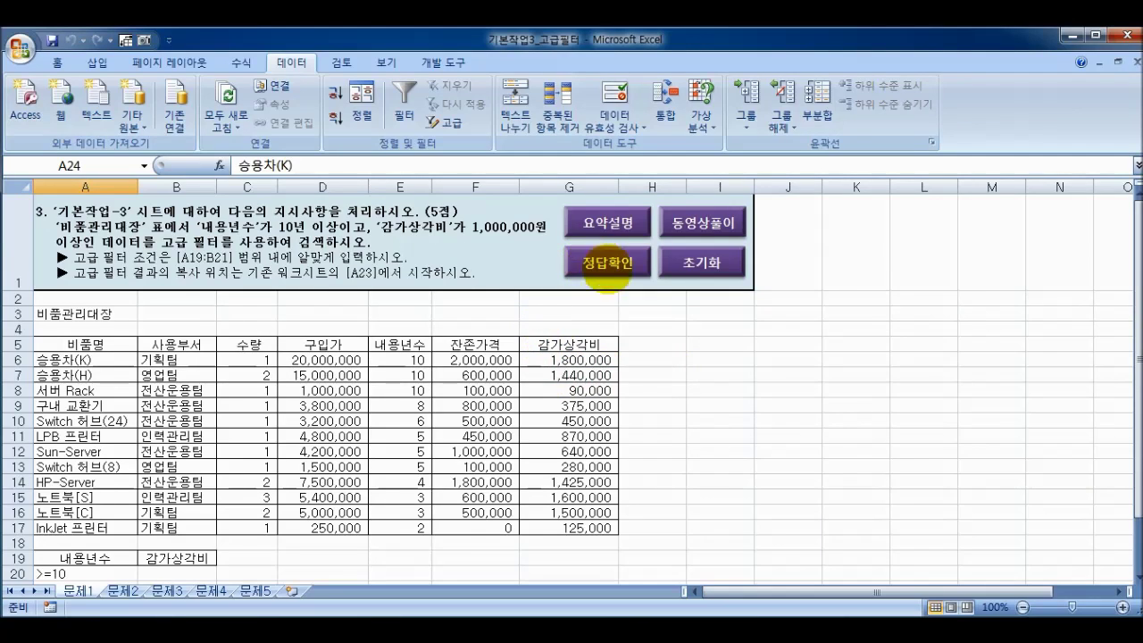
Display the model answer for 문제1, compare it with the worksheet's criteria and extracted records, and close it.
scroll(1116, 358, down, 2)
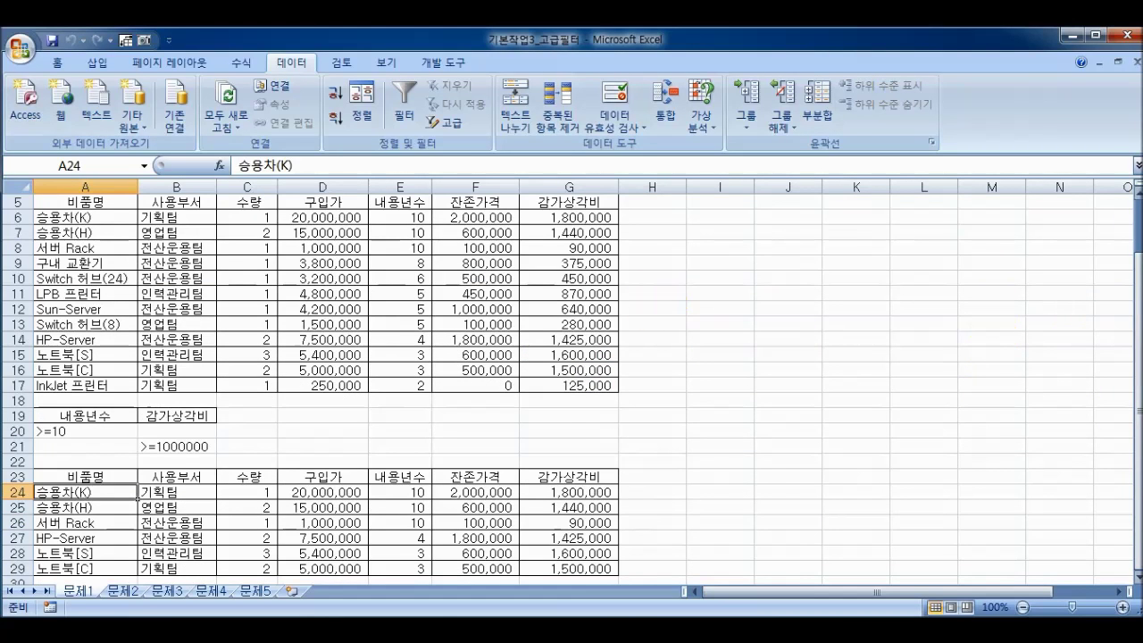
scroll(1130, 348, up, 2)
click(667, 261)
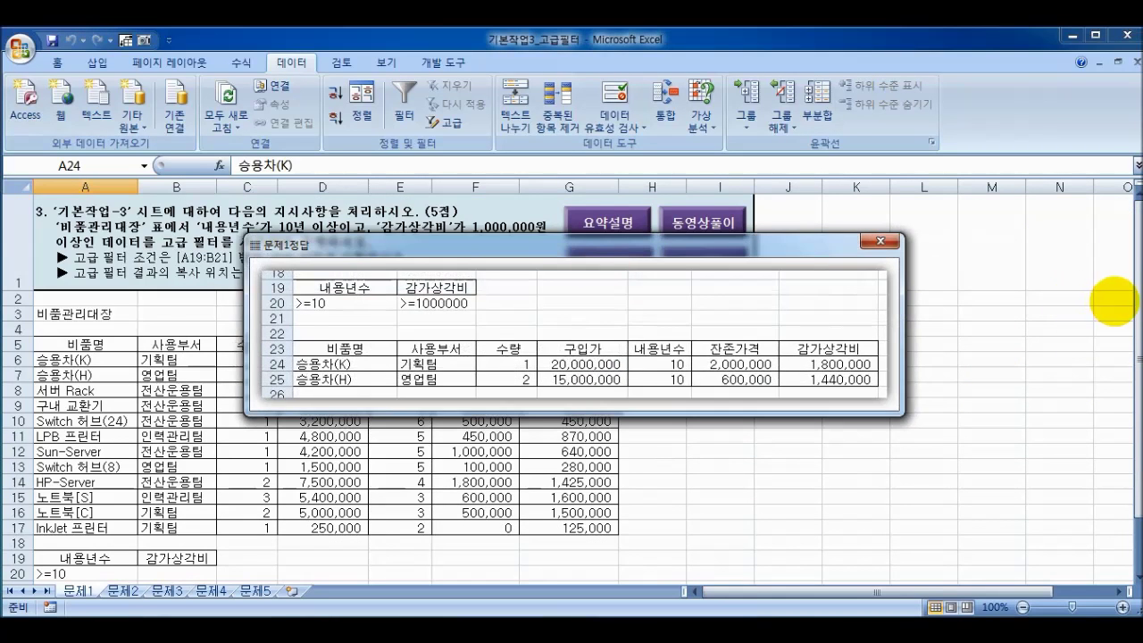
drag(1134, 290, 1134, 304)
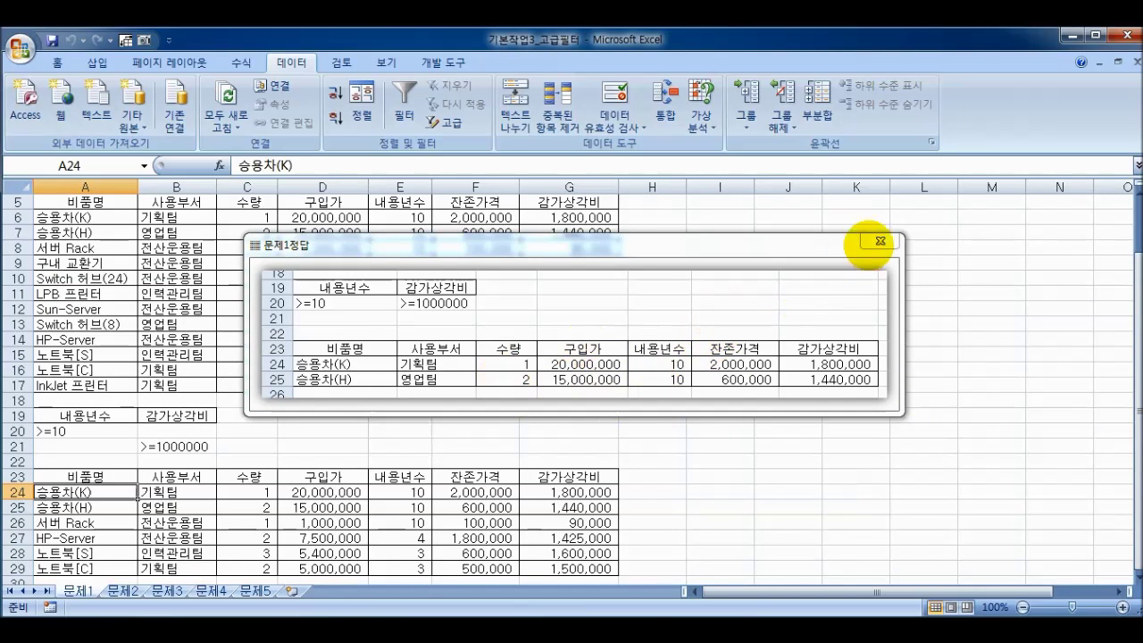
click(880, 241)
Reset the 문제1 worksheet to its initial state with the 초기화 function.
scroll(1127, 324, up, 2)
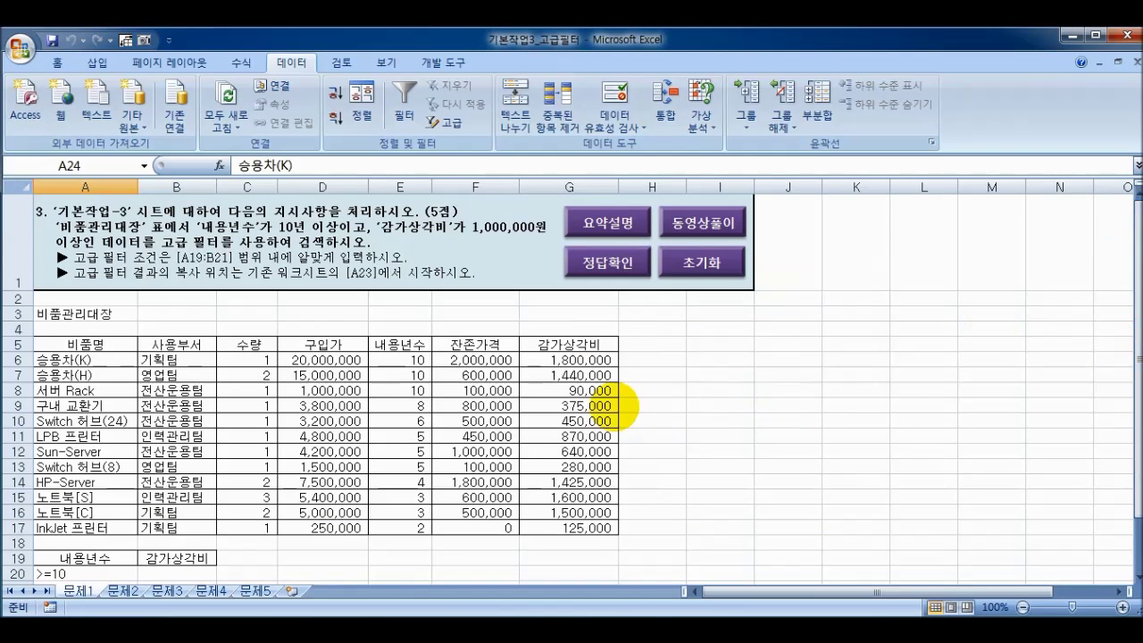
click(85, 257)
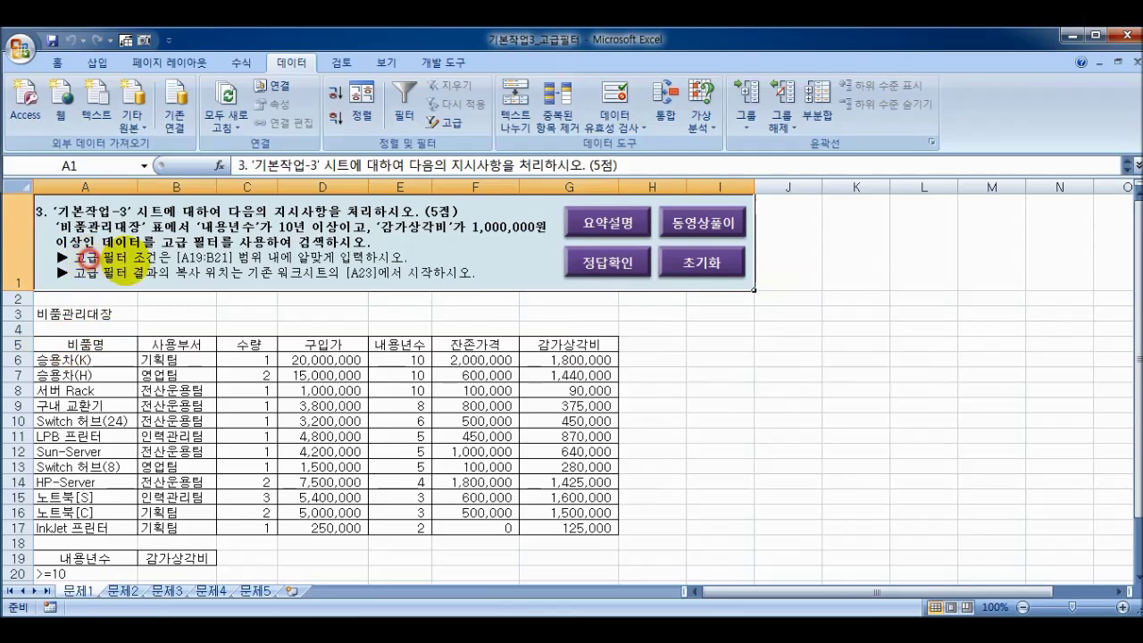
click(702, 261)
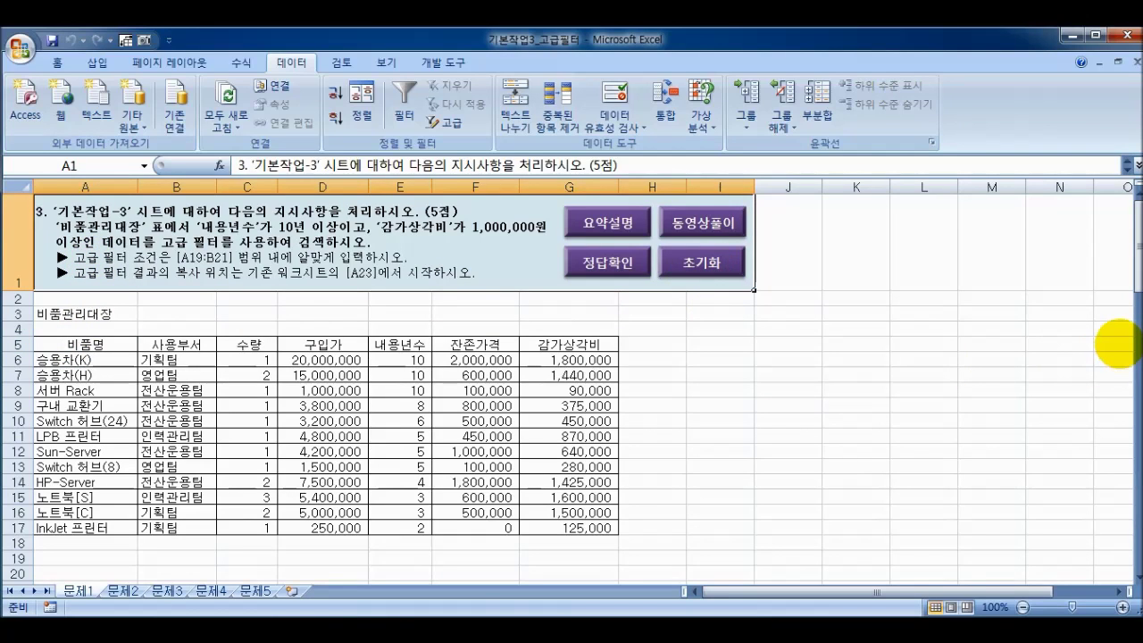